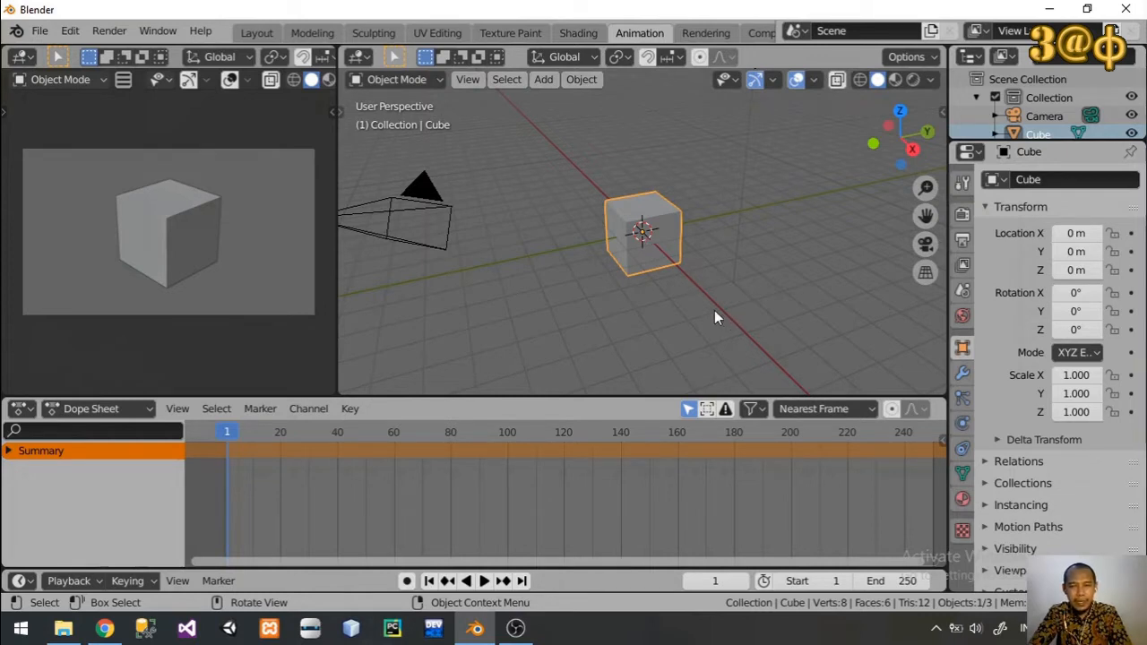
Step: Insert a Location keyframe for the cube at frame 1 and expand its channels down to the individual X, Y and Z locations
key("i")
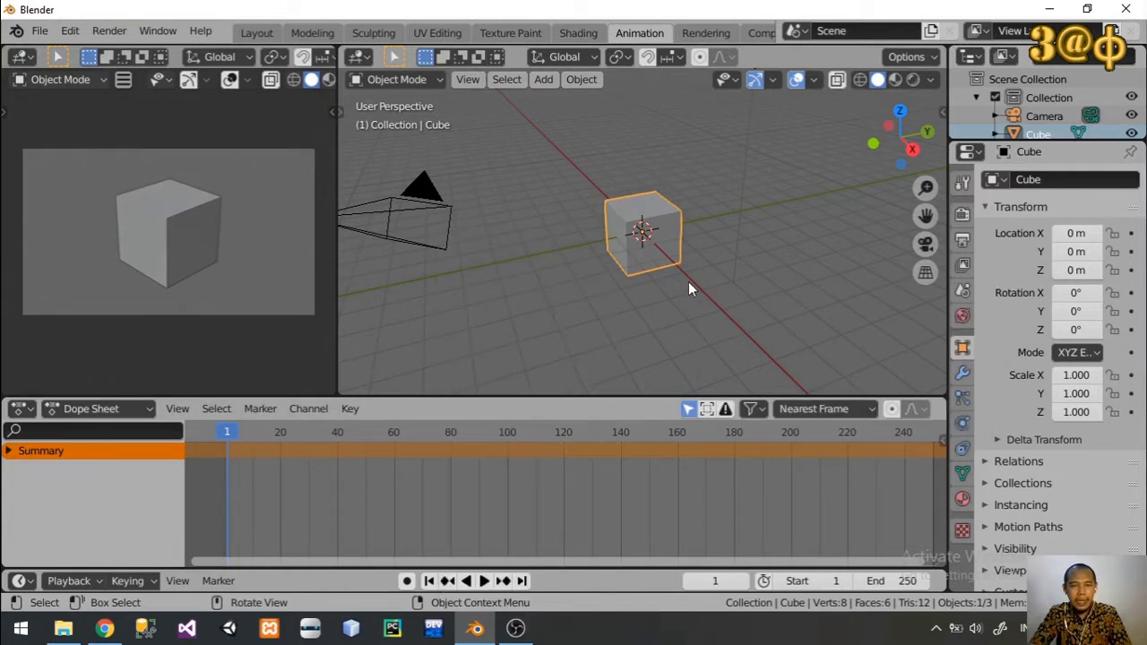
key("i")
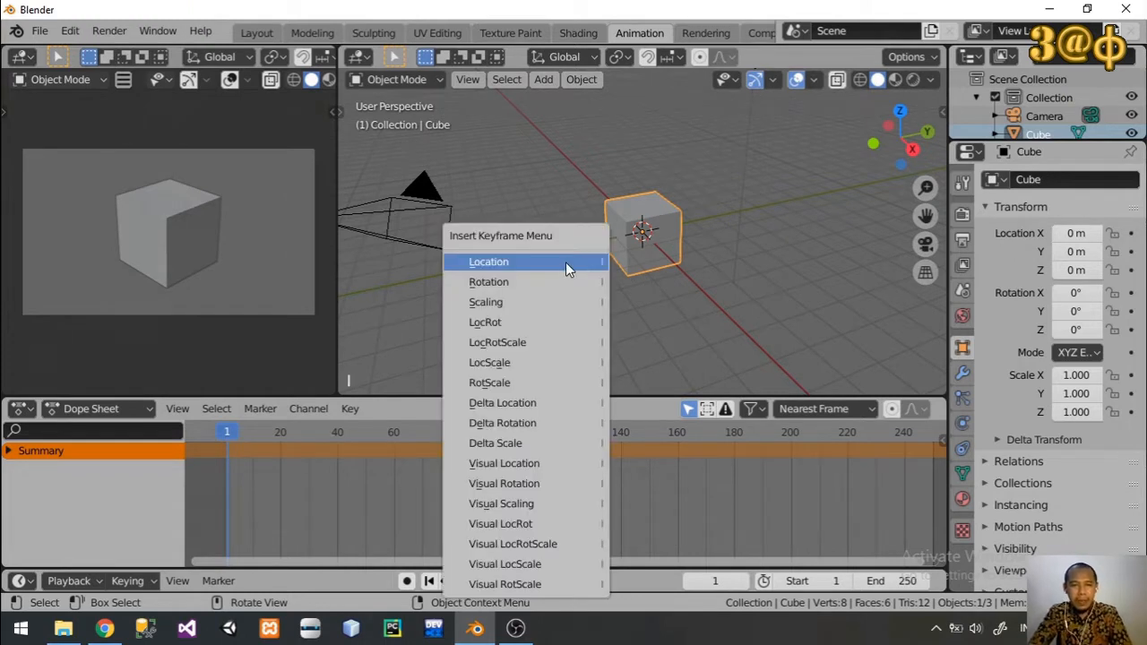
left_click(557, 269)
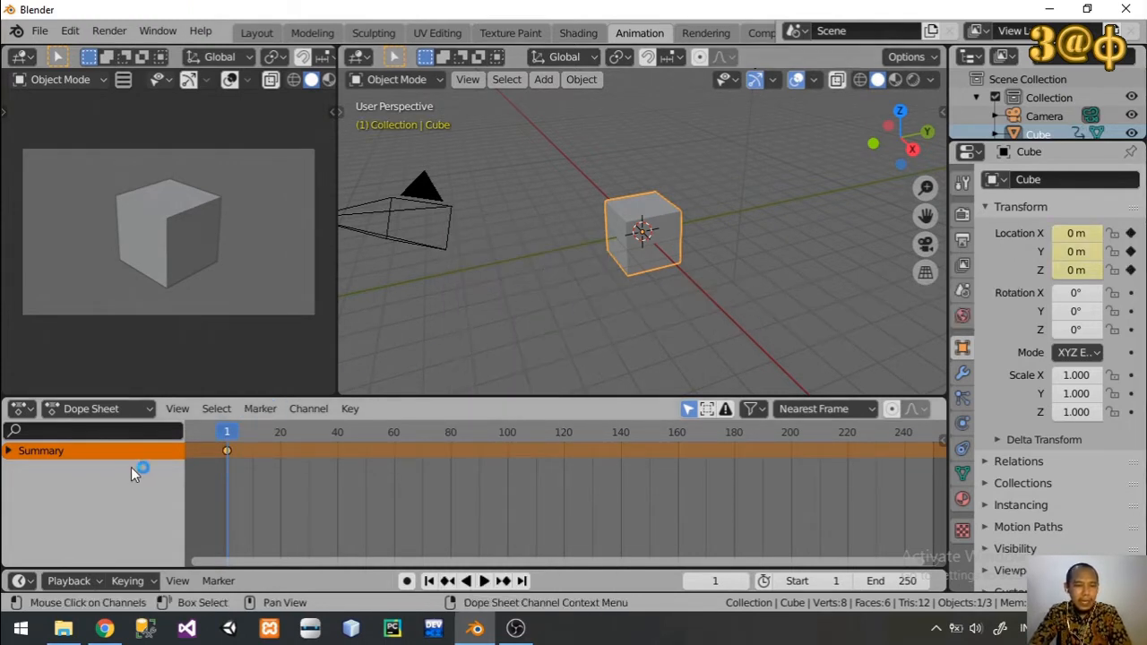
left_click(8, 451)
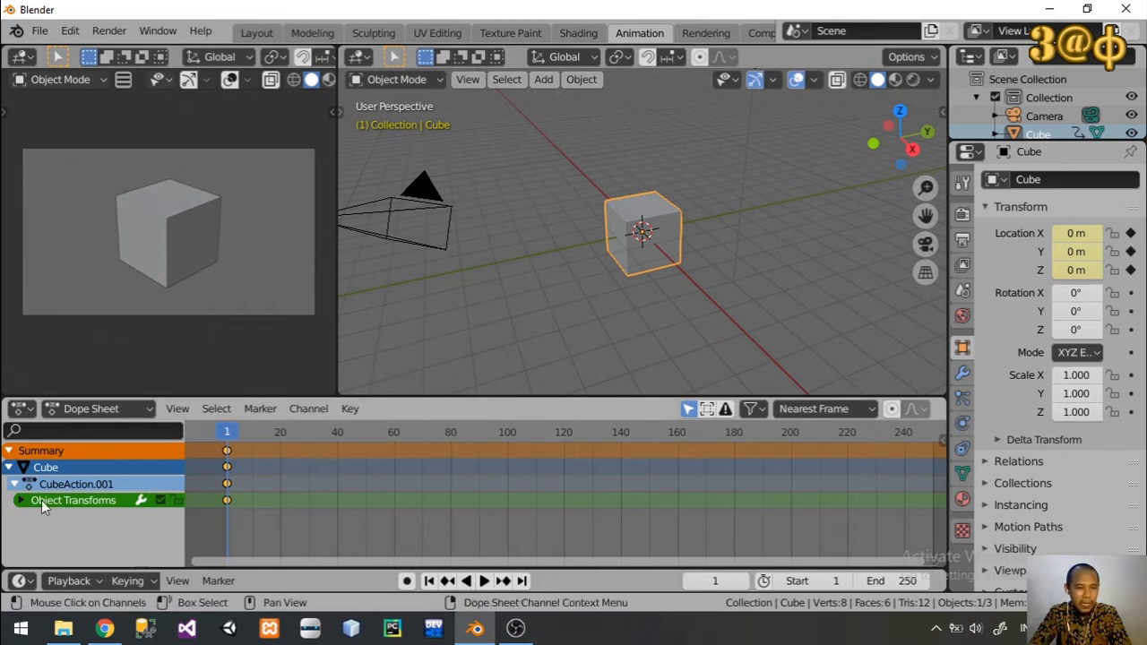
left_click(19, 500)
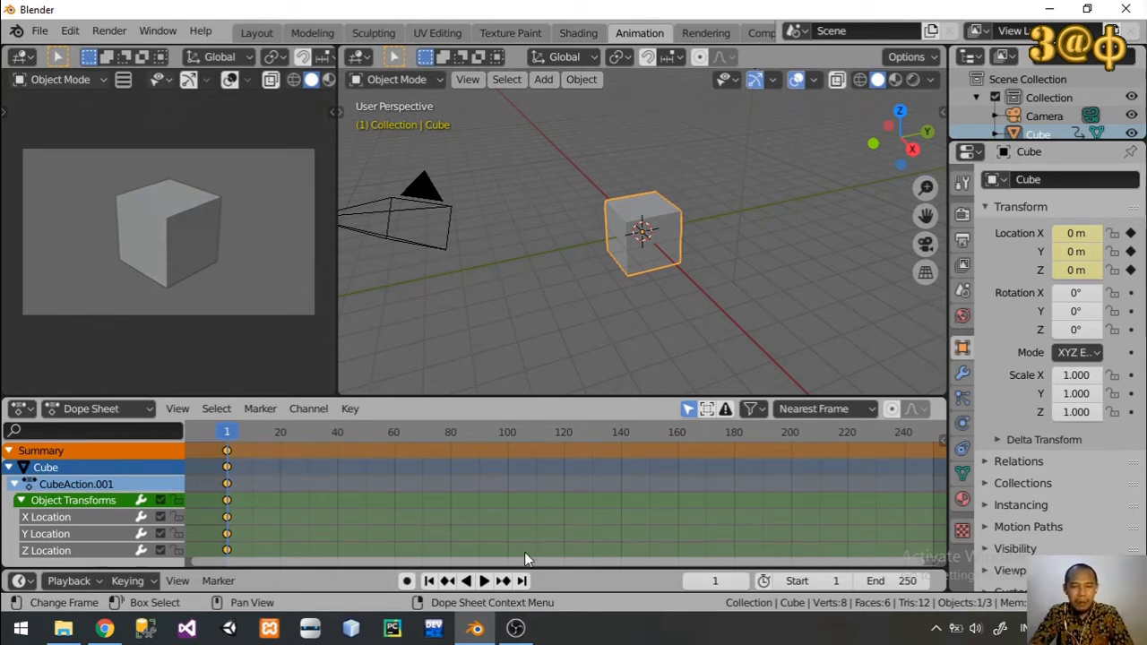
mouse_move(524, 558)
left_mouse_down()
mouse_move(305, 561)
mouse_move(518, 559)
left_mouse_up()
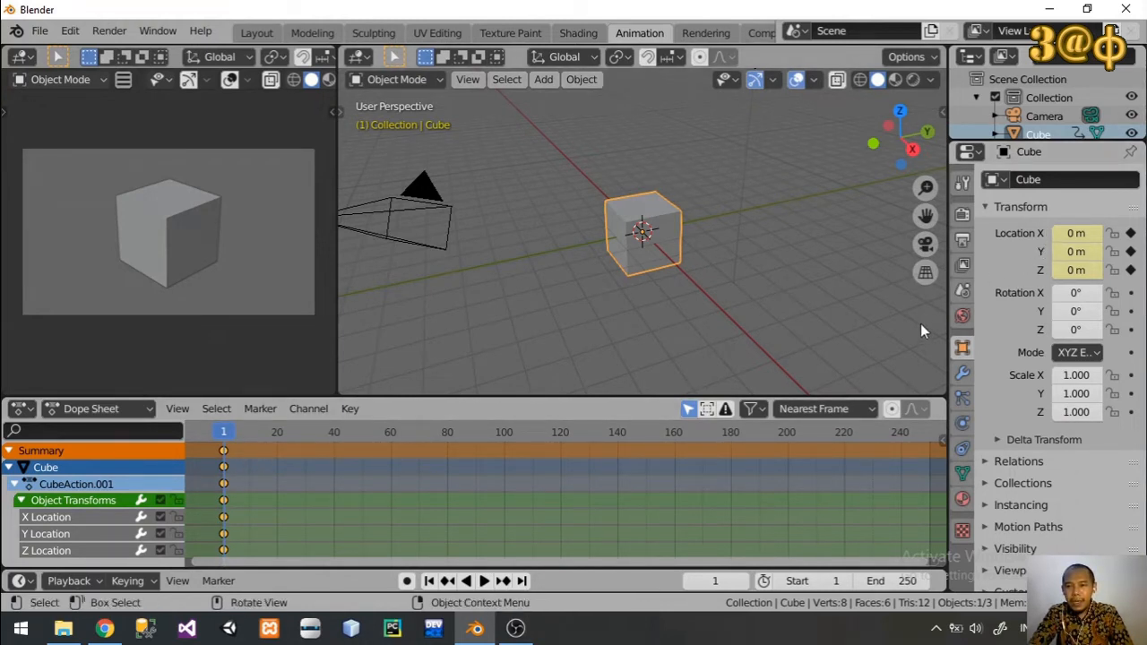
left_click(961, 350)
left_click(960, 352)
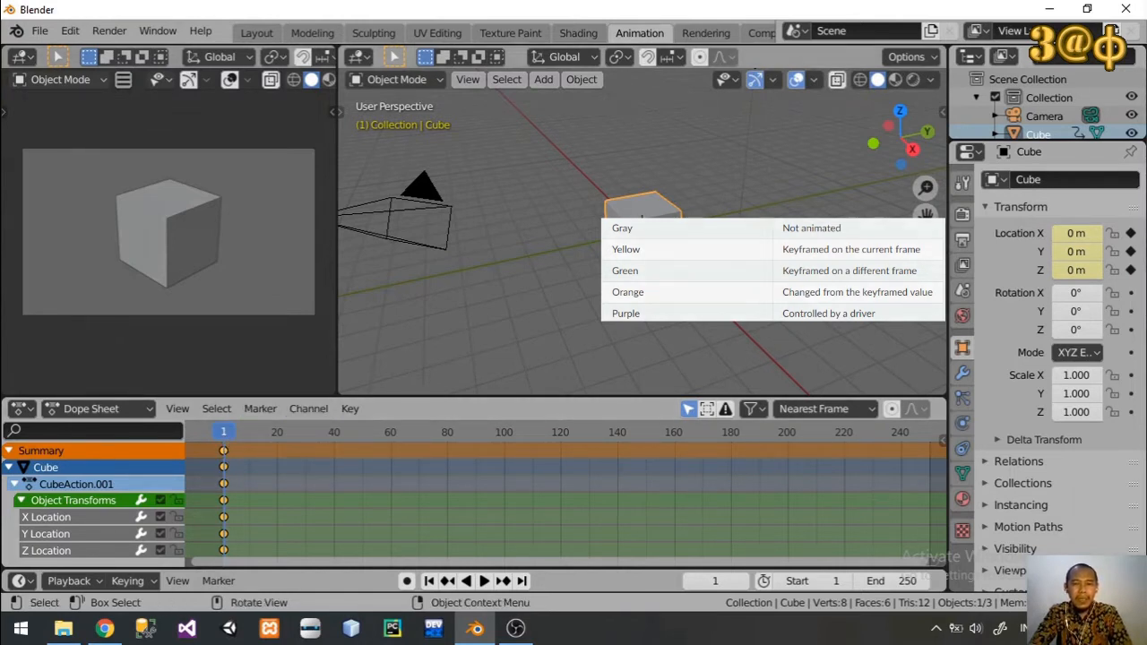
Step: At frame 20, move the cube along X to about 4.557 m and insert a Location keyframe
left_click(228, 435)
left_click_drag(229, 435, 277, 433)
left_click(642, 240)
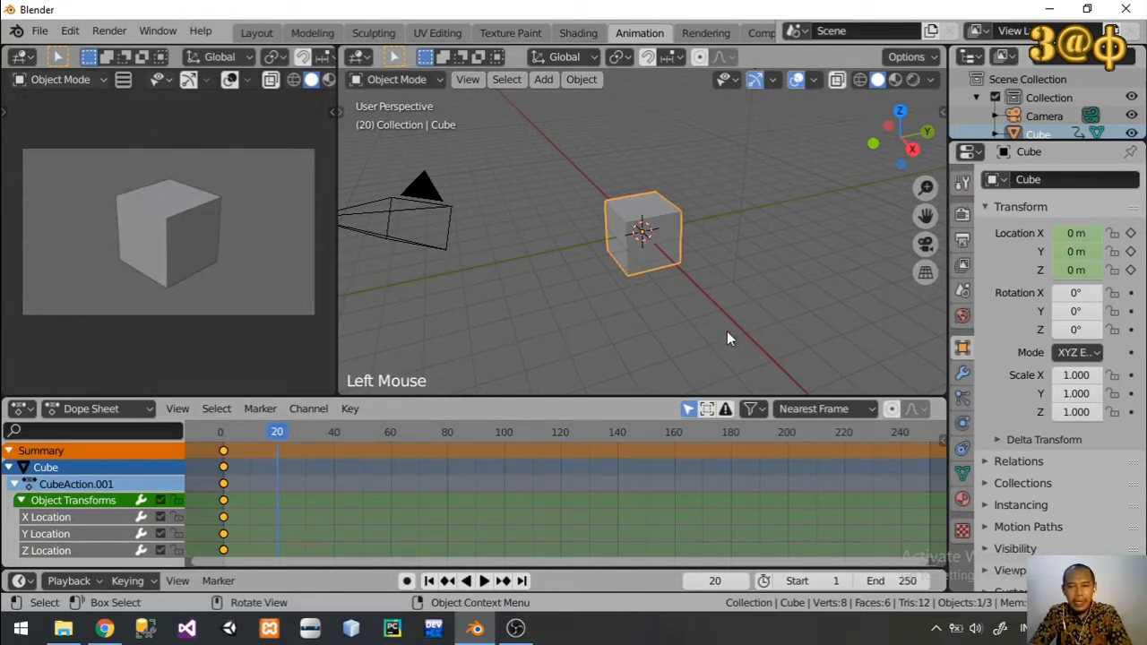
key("t")
left_click(361, 181)
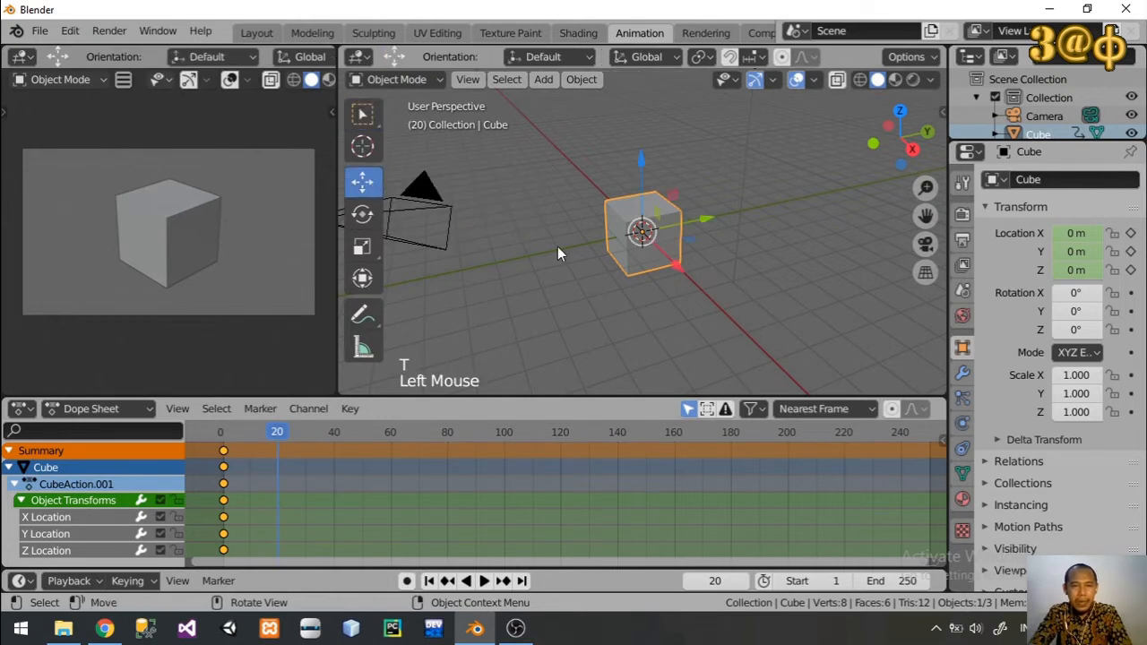
left_click_drag(674, 266, 742, 338)
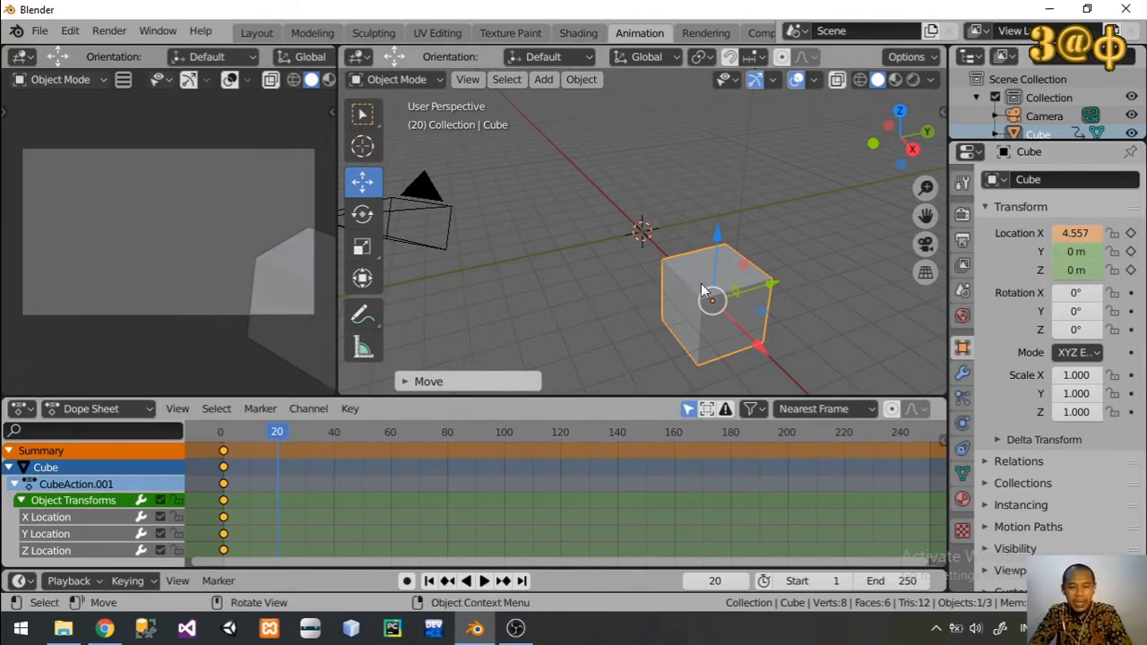
key("i")
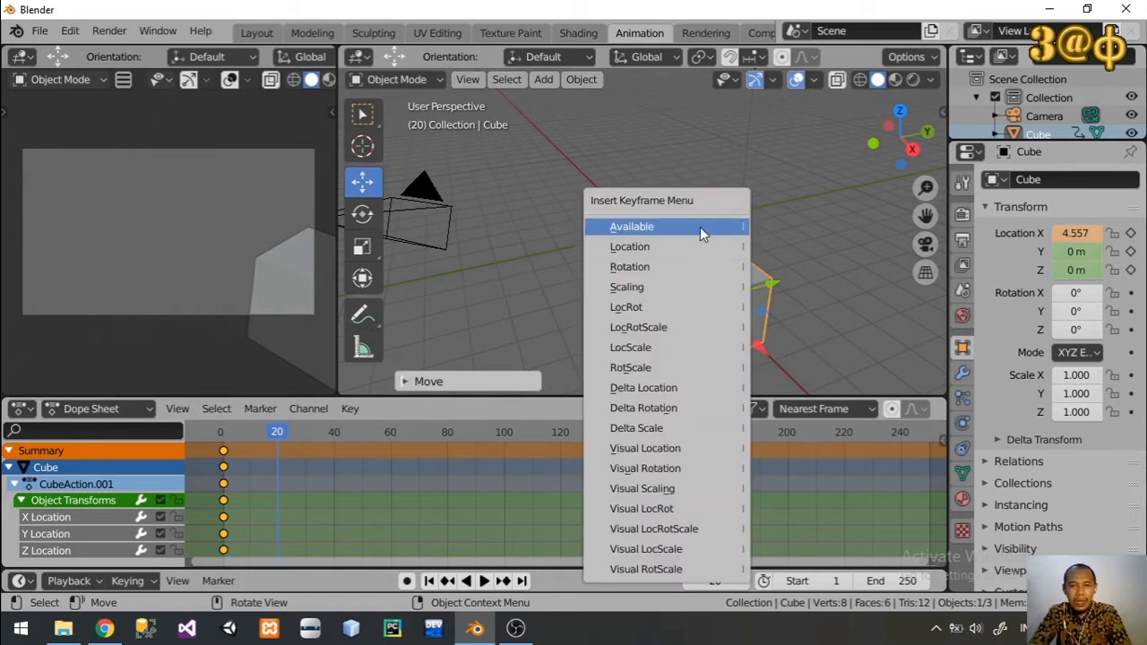
left_click(694, 252)
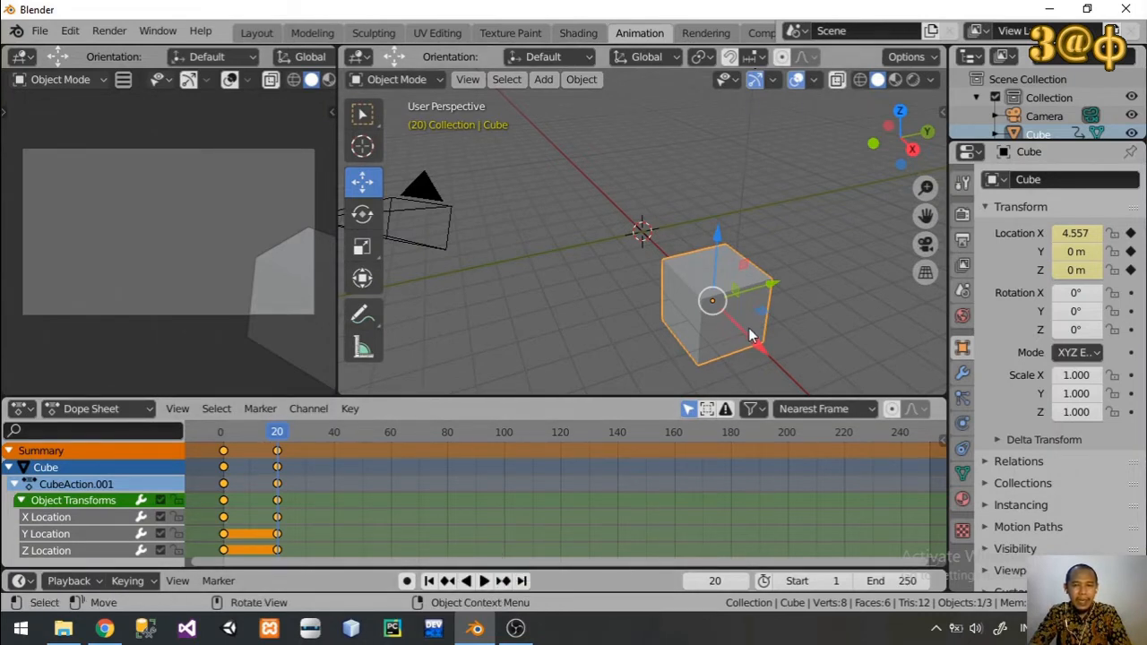
Step: Play the cube's movement from frame 1 twice to check the animation
left_click_drag(276, 436, 221, 432)
left_click(485, 580)
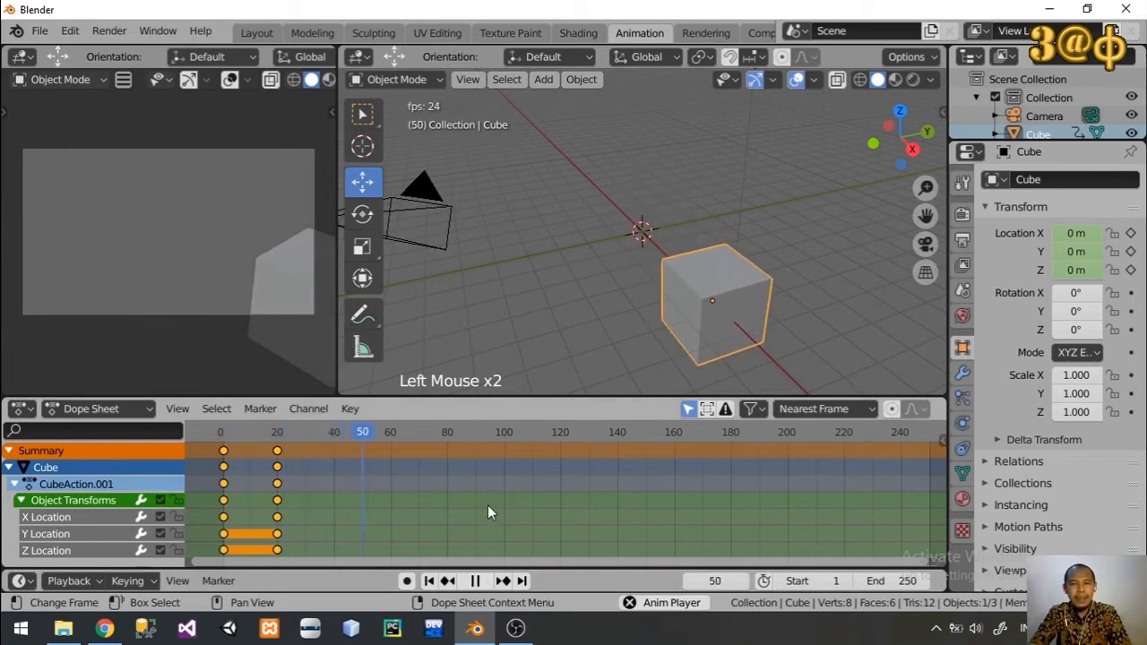
left_click(476, 581)
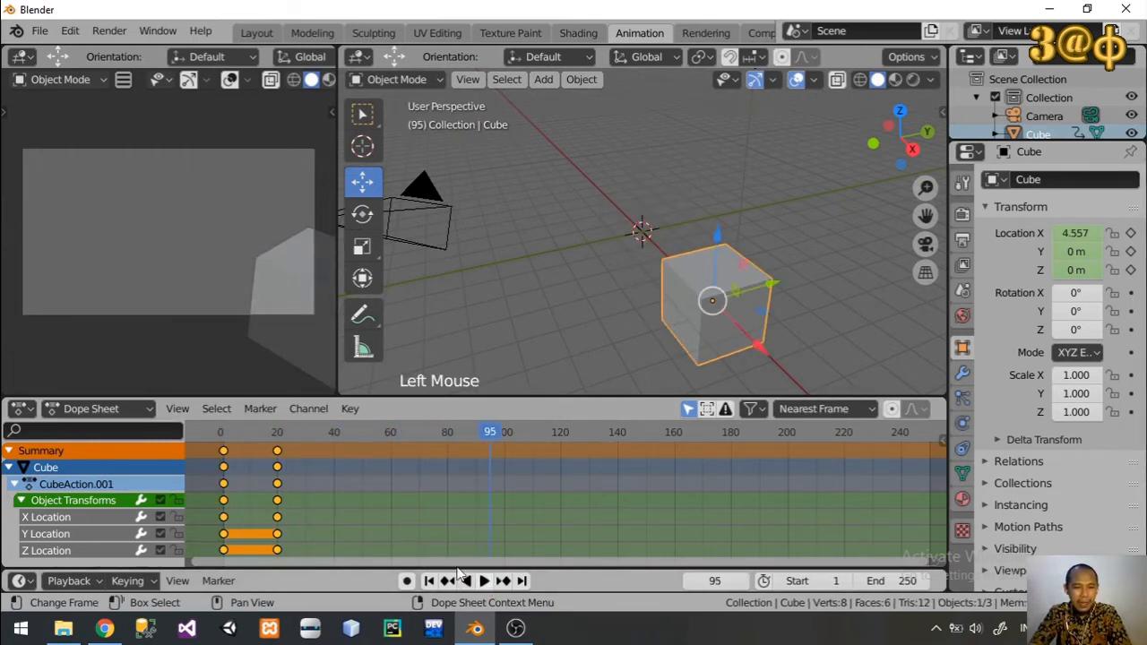
left_click(238, 437)
left_click_drag(237, 437, 224, 435)
left_click(484, 580)
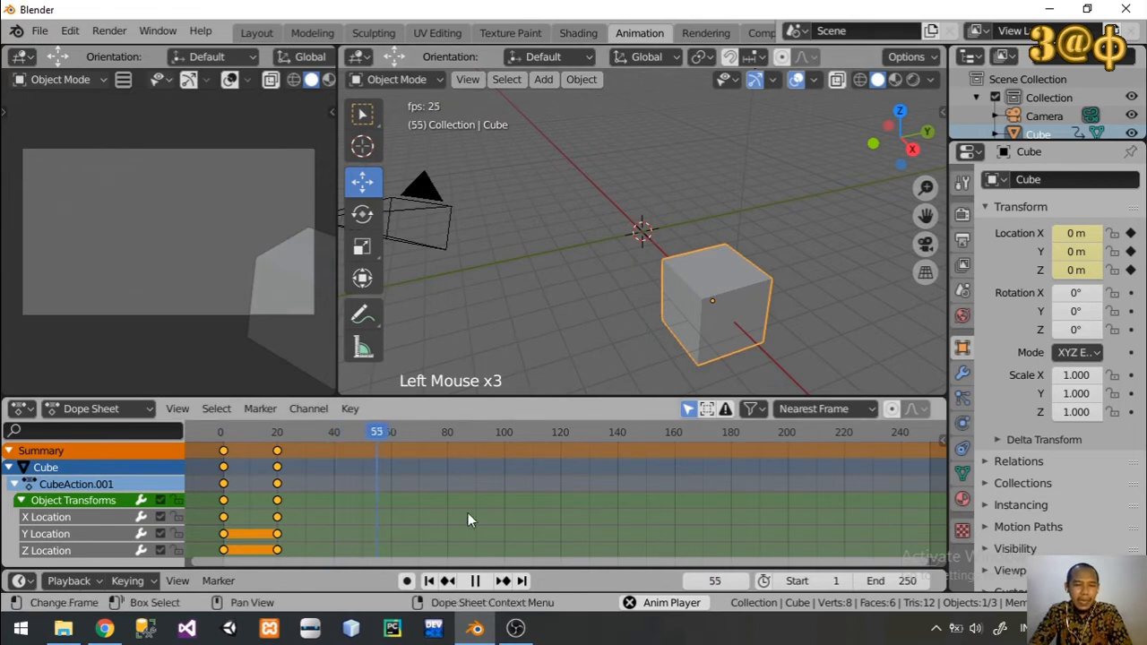
left_click(475, 580)
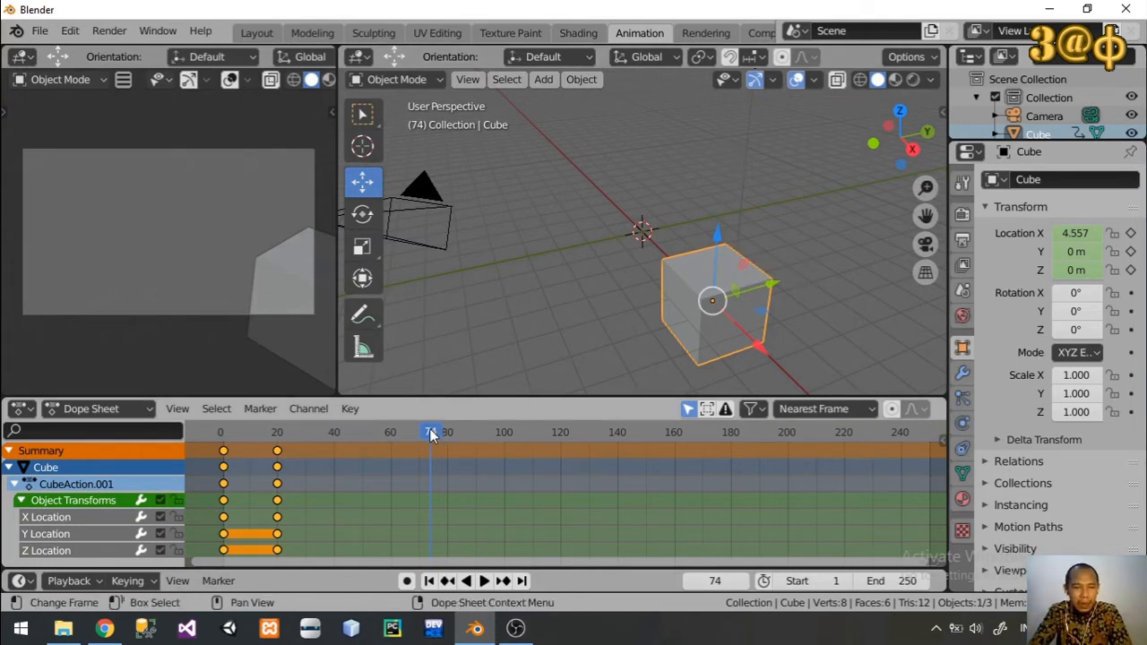
Step: At frame 40, raise the cube to about 3.68 m on Z and rotate it about 67.7° around X
left_click_drag(431, 436, 334, 436)
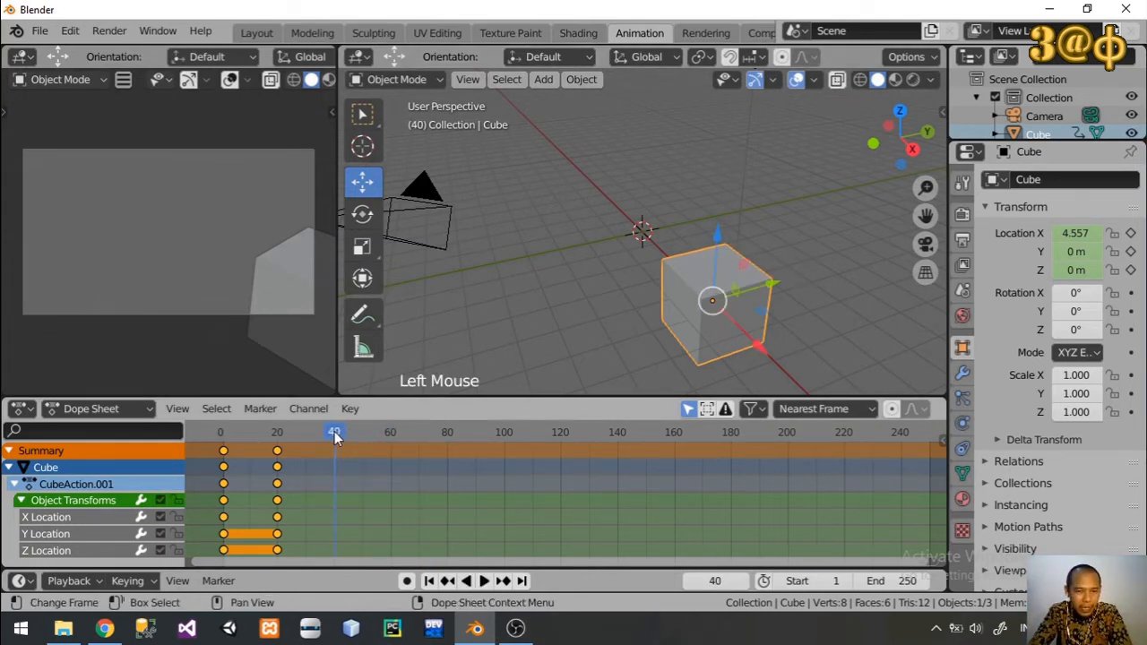
left_click_drag(719, 241, 490, 184)
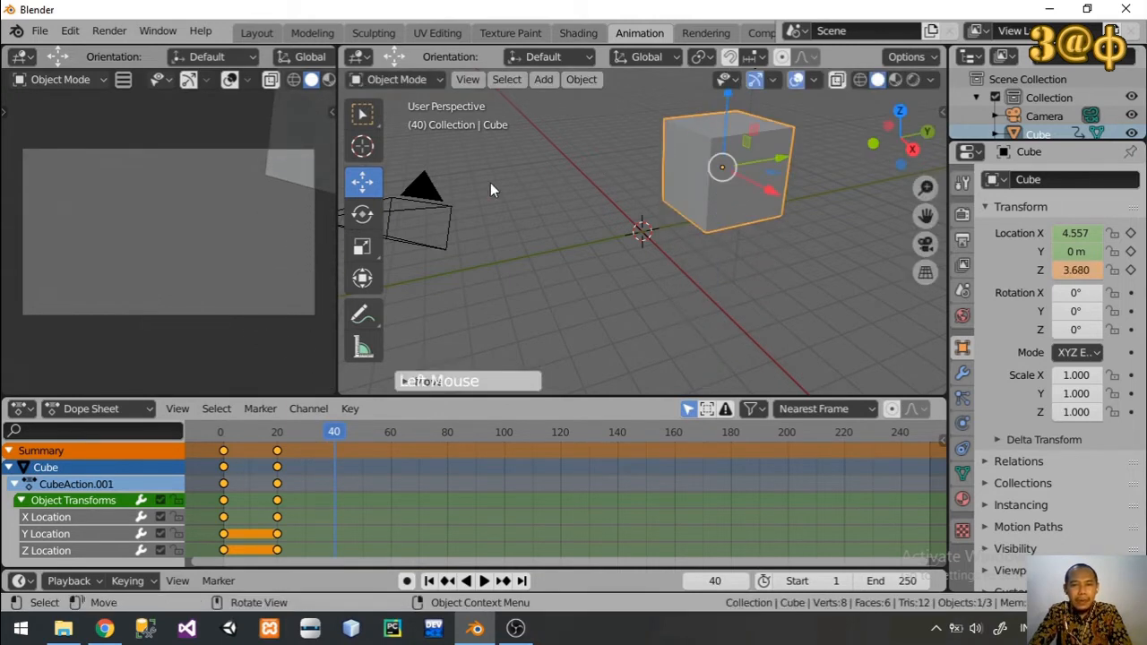
left_click(362, 213)
left_click_drag(669, 139, 546, 249)
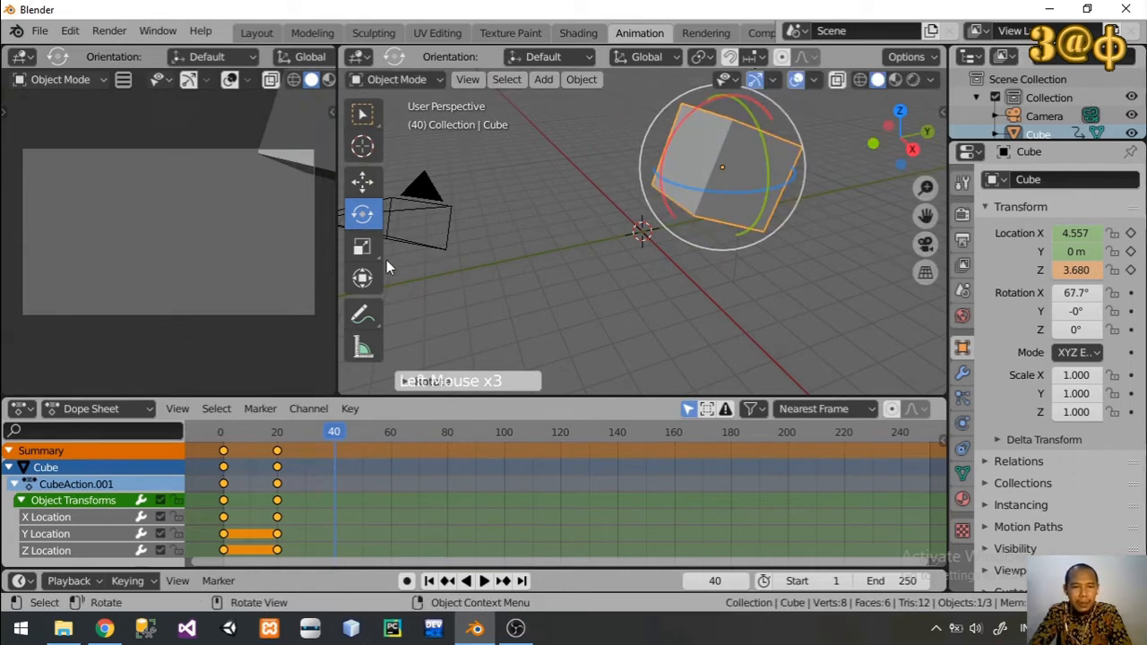
Step: Scale the cube to about 1.341, 1.077 and 1.395 on X, Y and Z, and insert a LocRotScale keyframe at frame 40
left_click(362, 246)
left_click_drag(777, 160, 803, 151)
left_click_drag(773, 194, 792, 204)
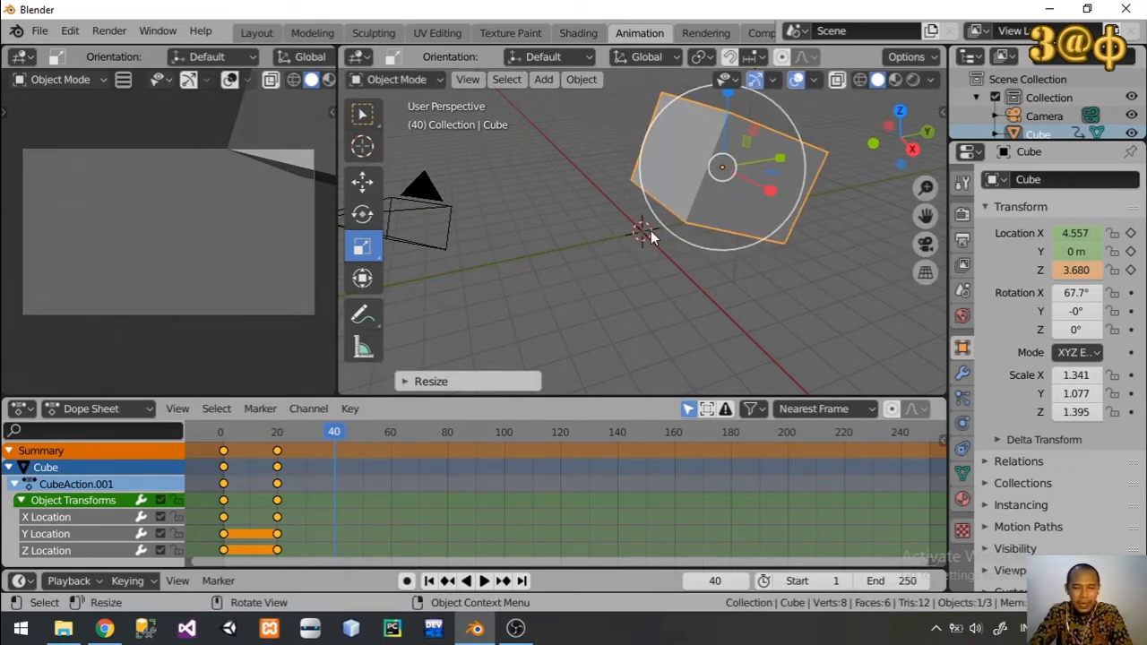
key("i")
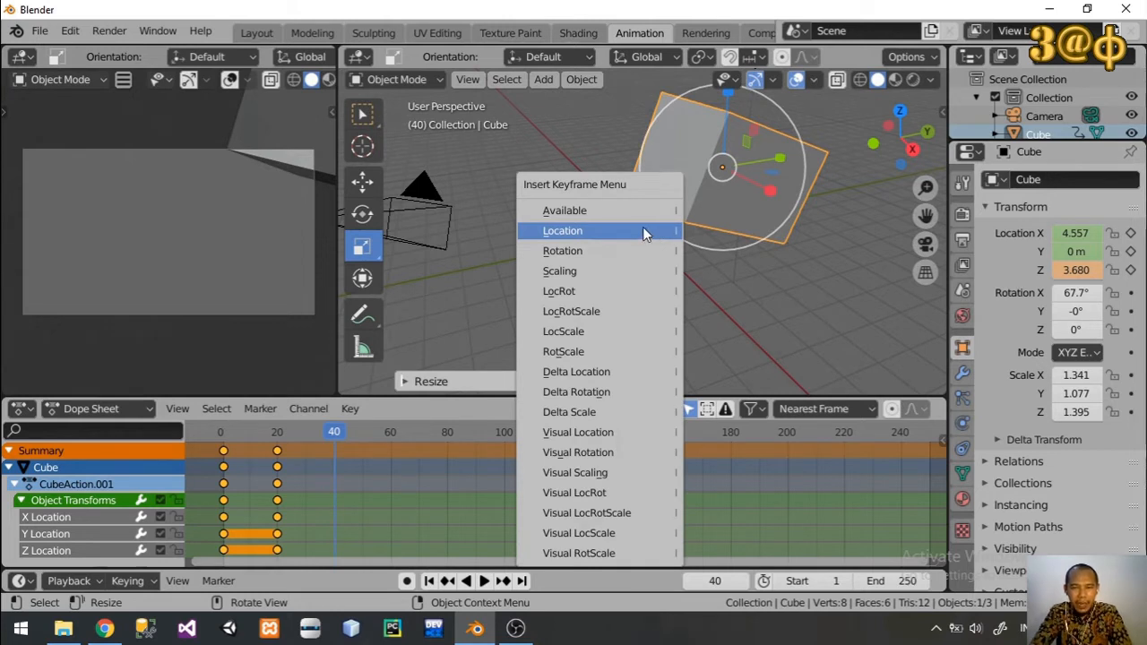
left_click(625, 311)
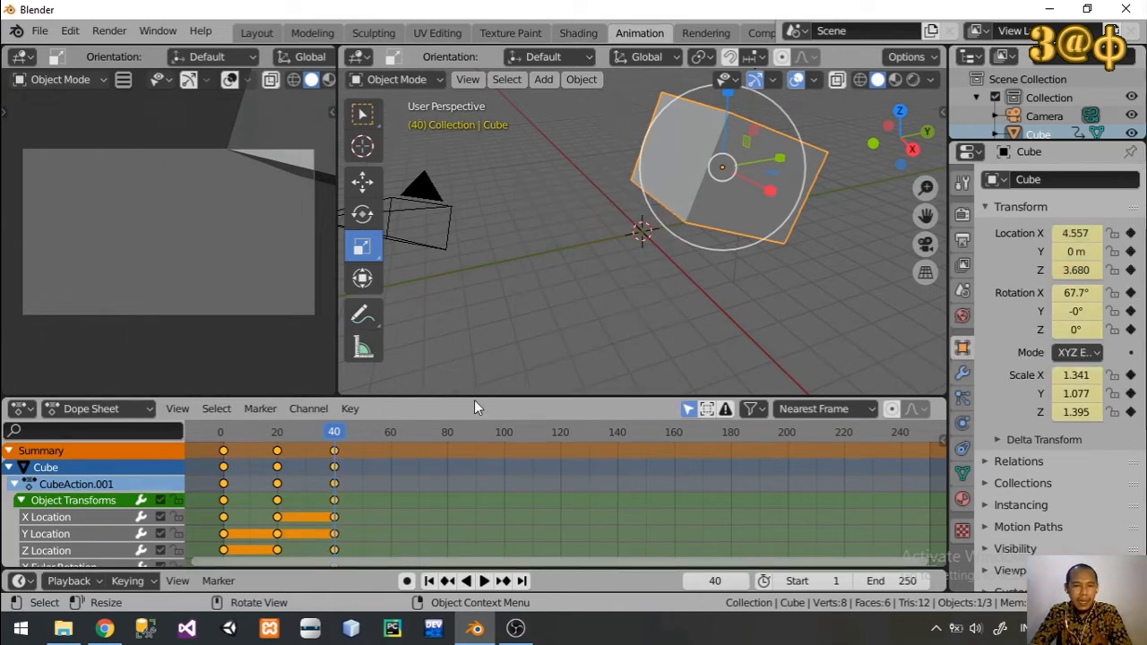
Step: Play and scrub the animation between frames 1 and 40 to review the cube's location, rotation and scale
left_click_drag(334, 433, 226, 437)
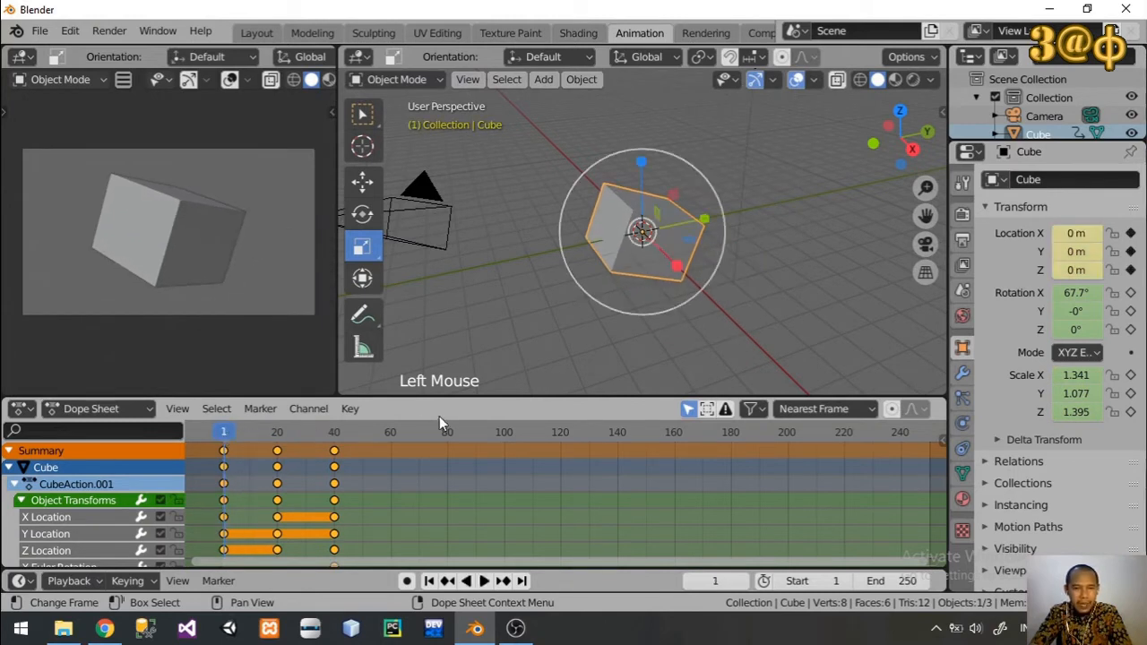
left_click(484, 580)
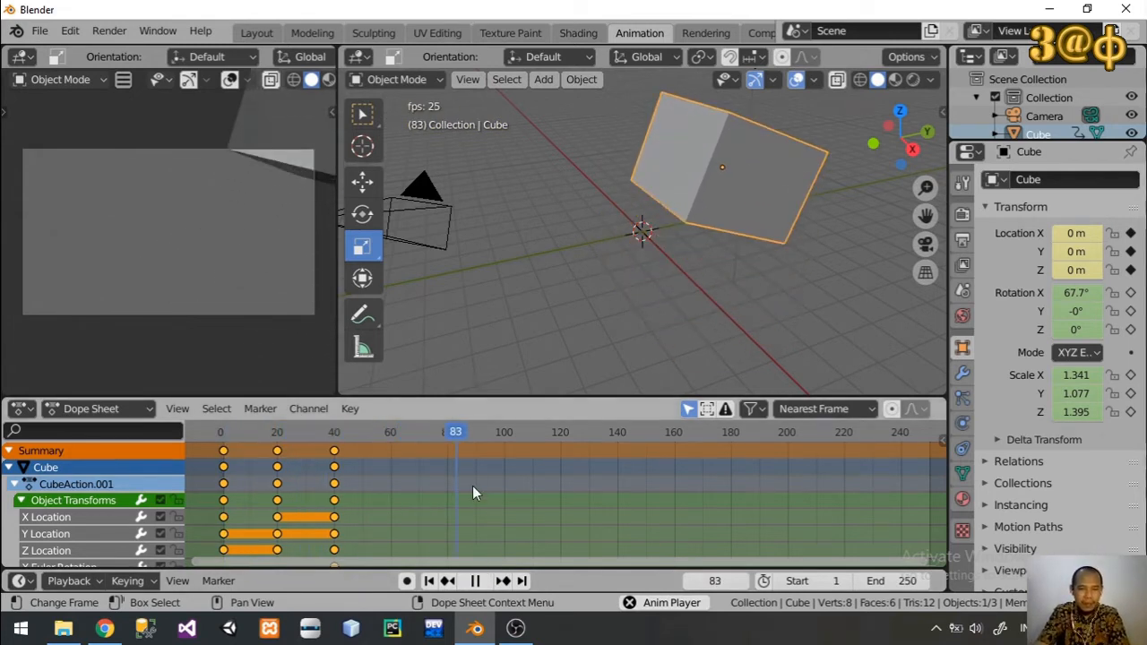
left_click_drag(477, 427, 223, 467)
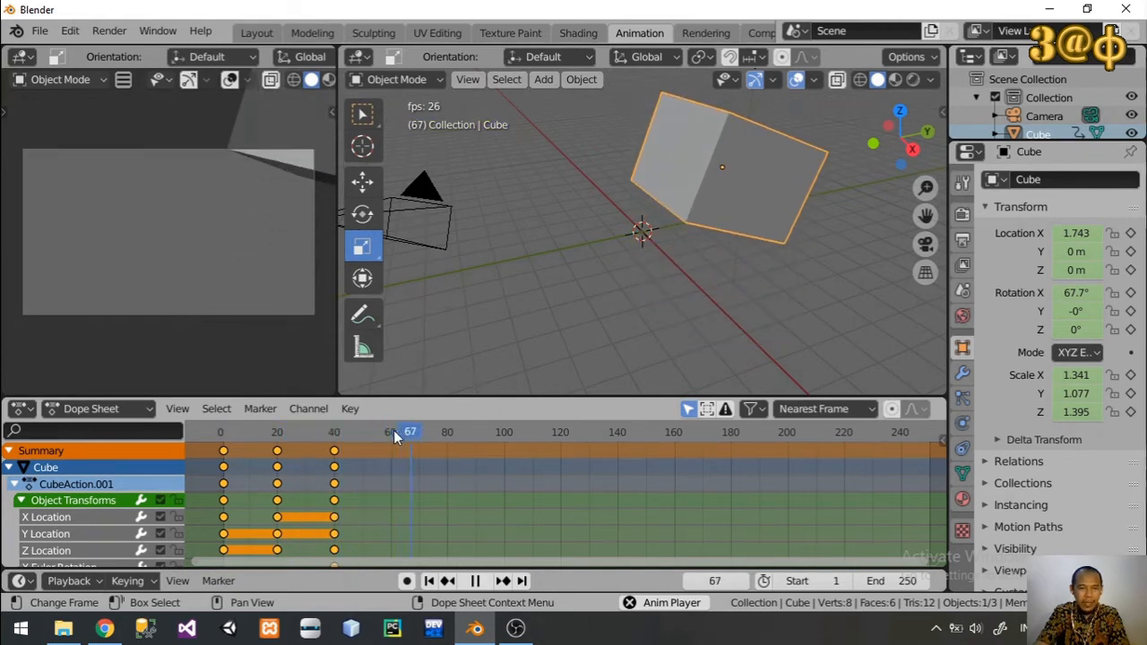
left_click(248, 450)
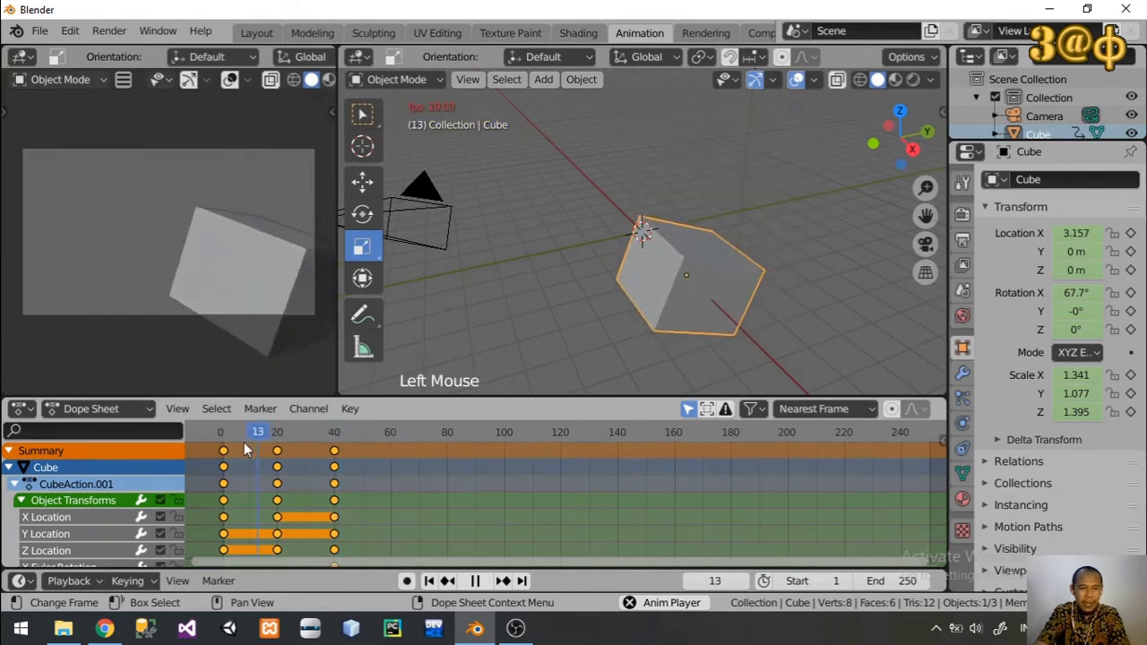
left_click(423, 433)
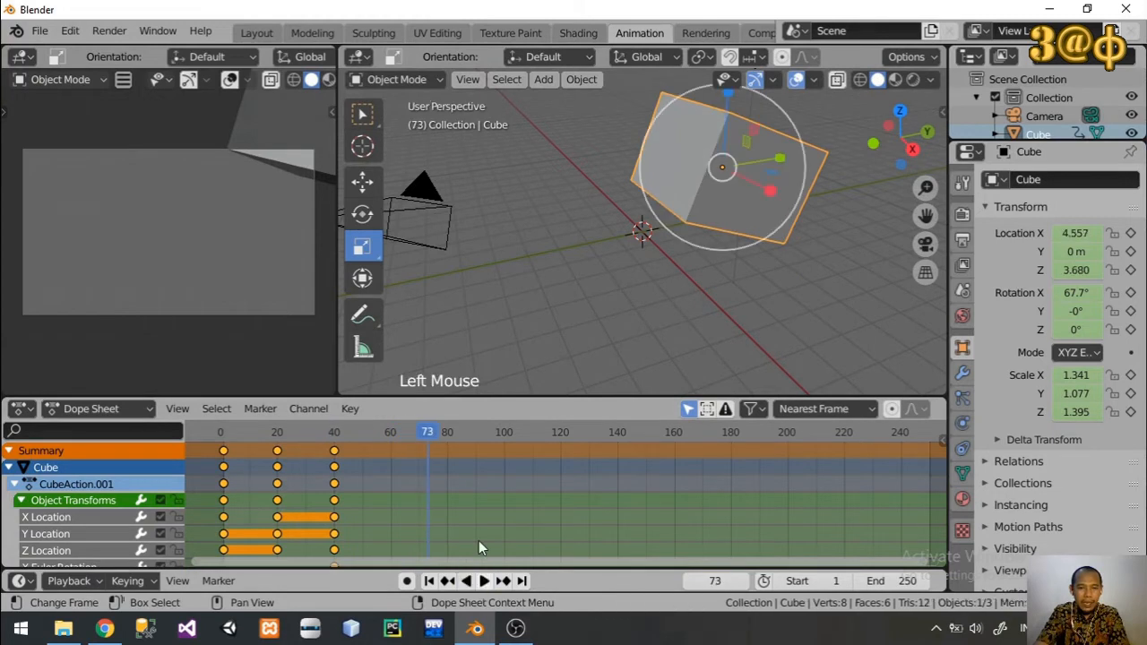
left_click_drag(421, 434, 226, 439)
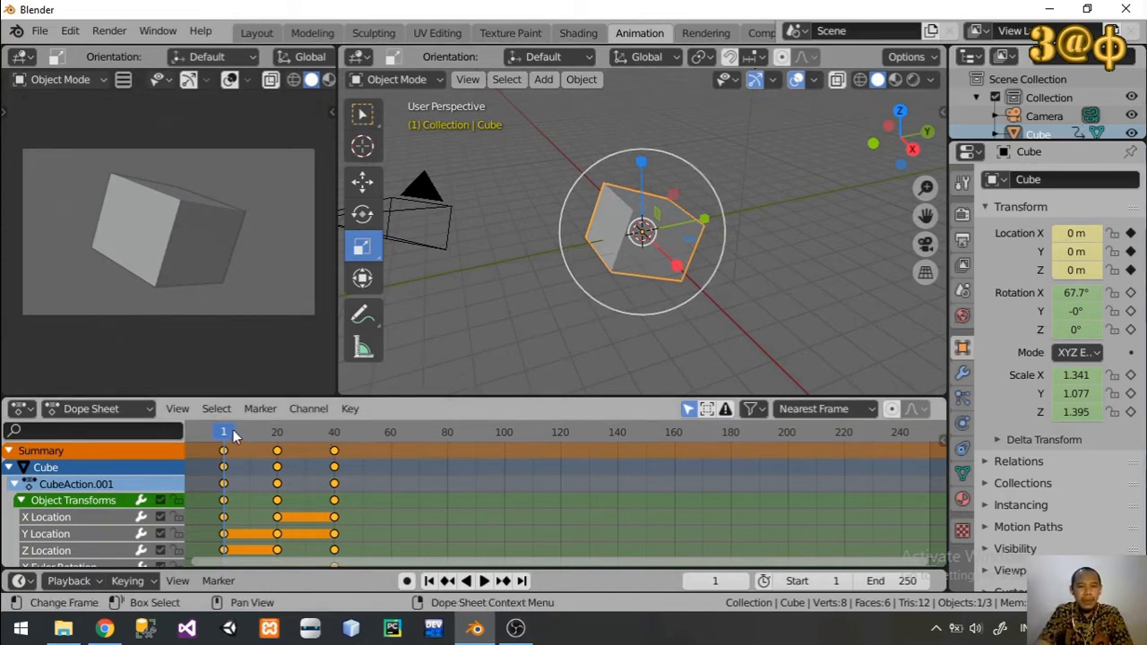
left_click_drag(227, 433, 338, 450)
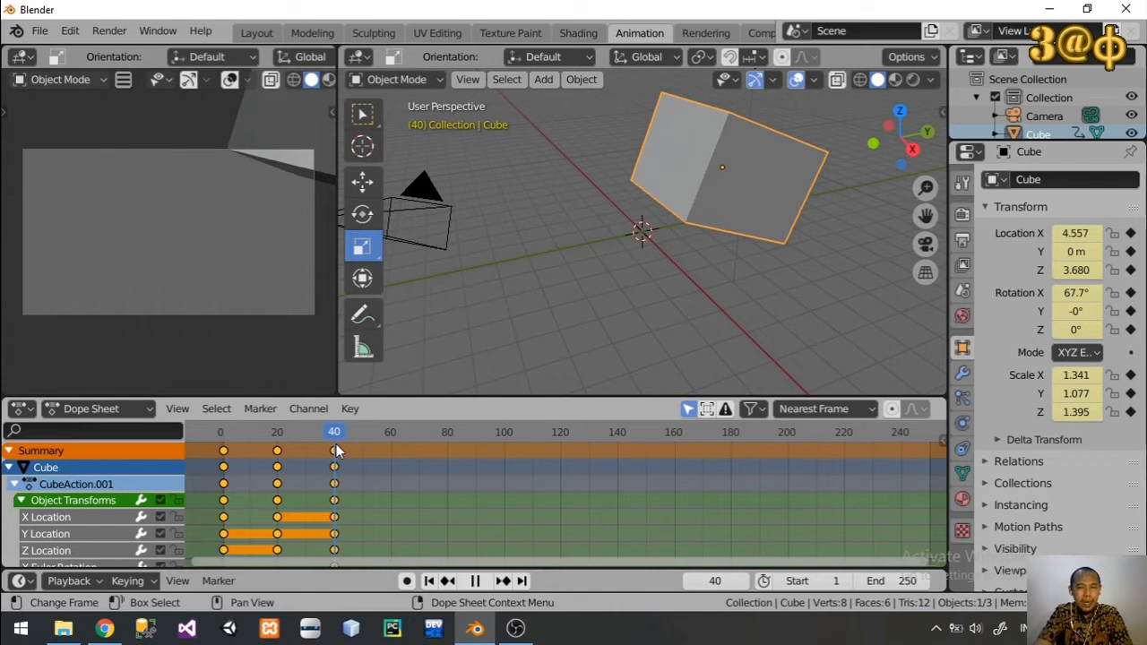
left_click_drag(336, 451, 223, 436)
key("i")
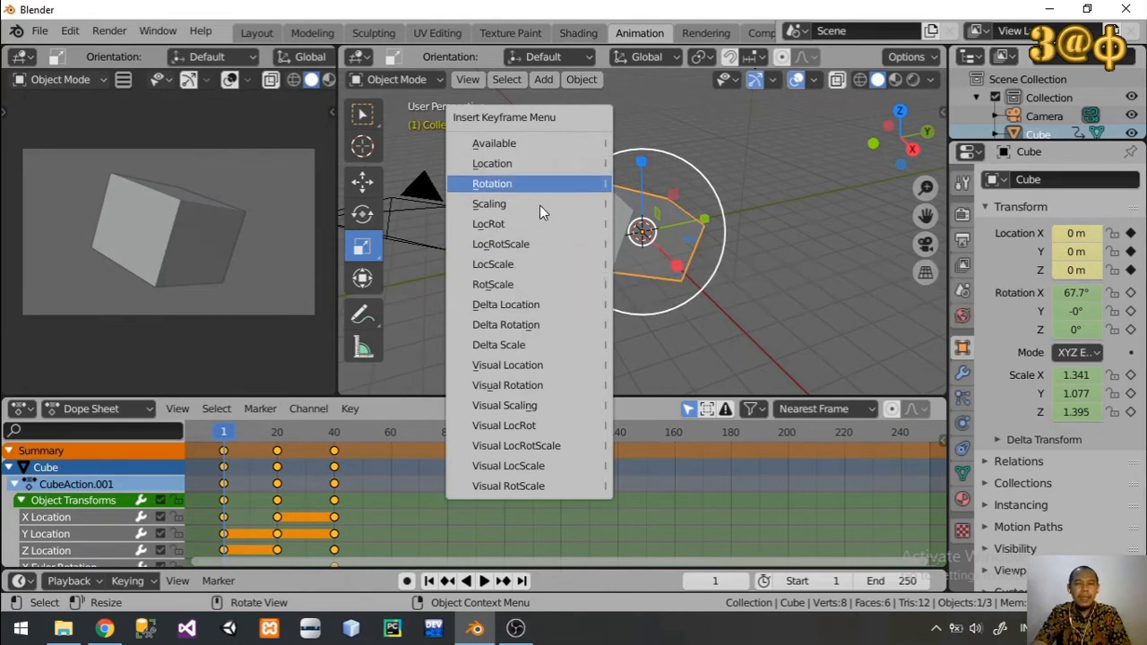
left_click(541, 253)
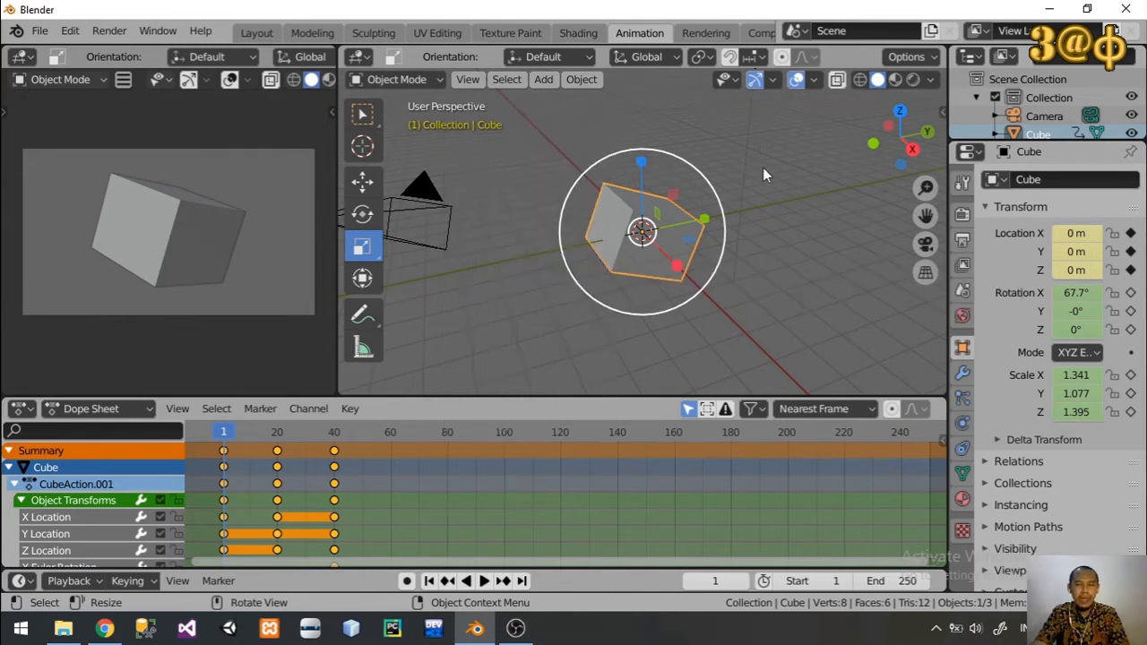
left_click(800, 159)
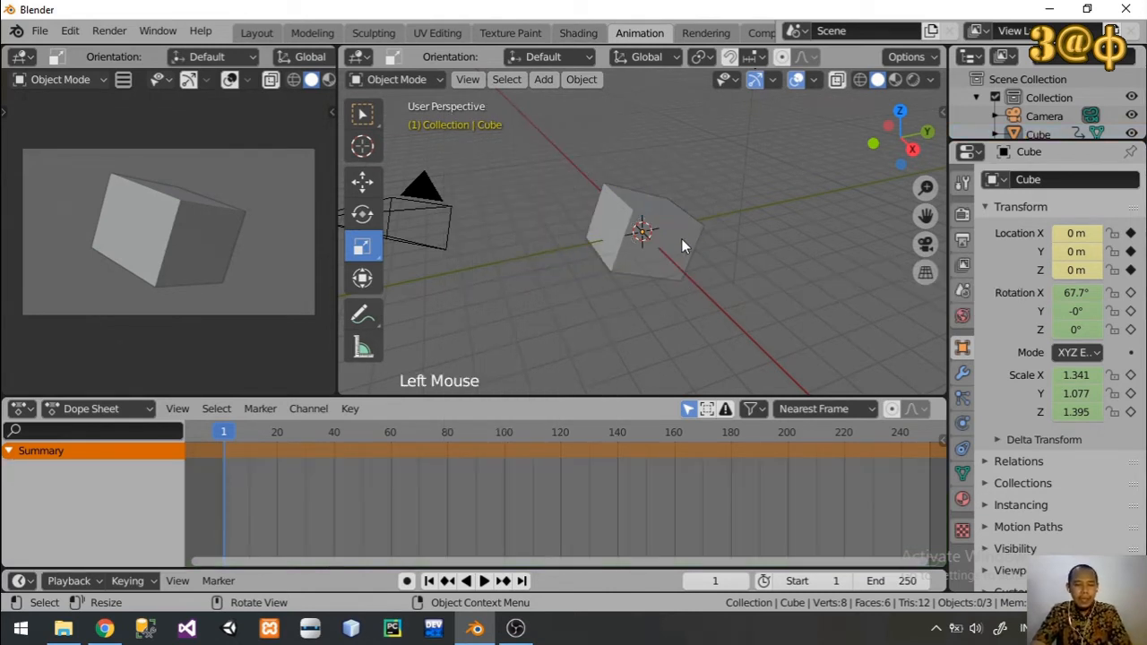
Step: Select all objects in the scene and delete them
key("a")
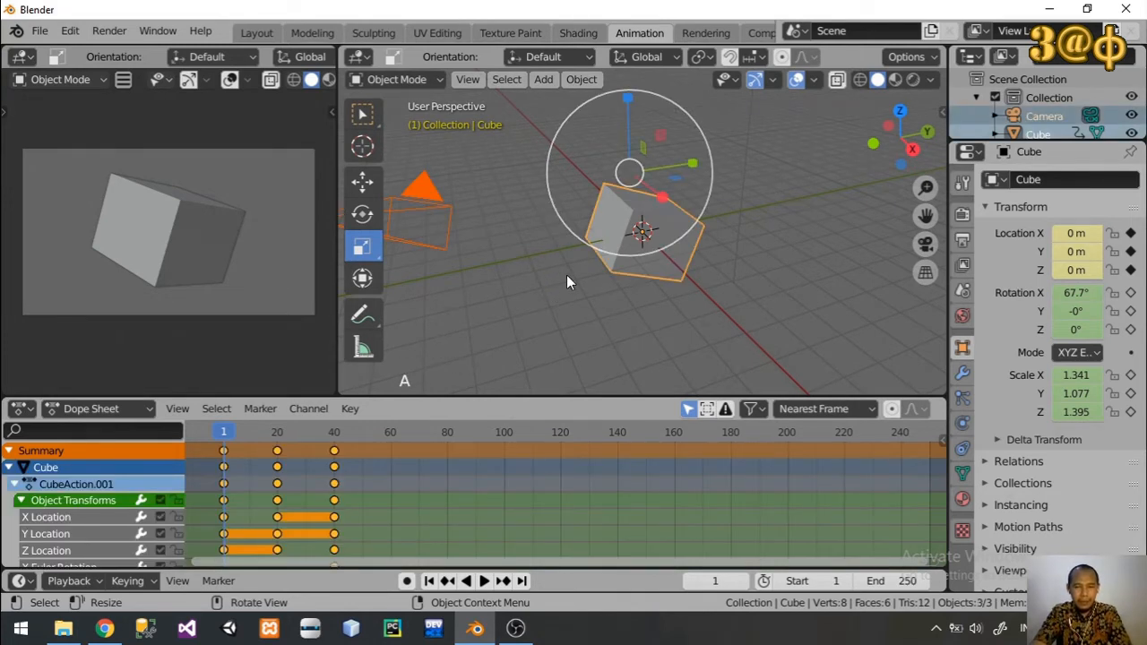
key("x")
left_click(620, 245)
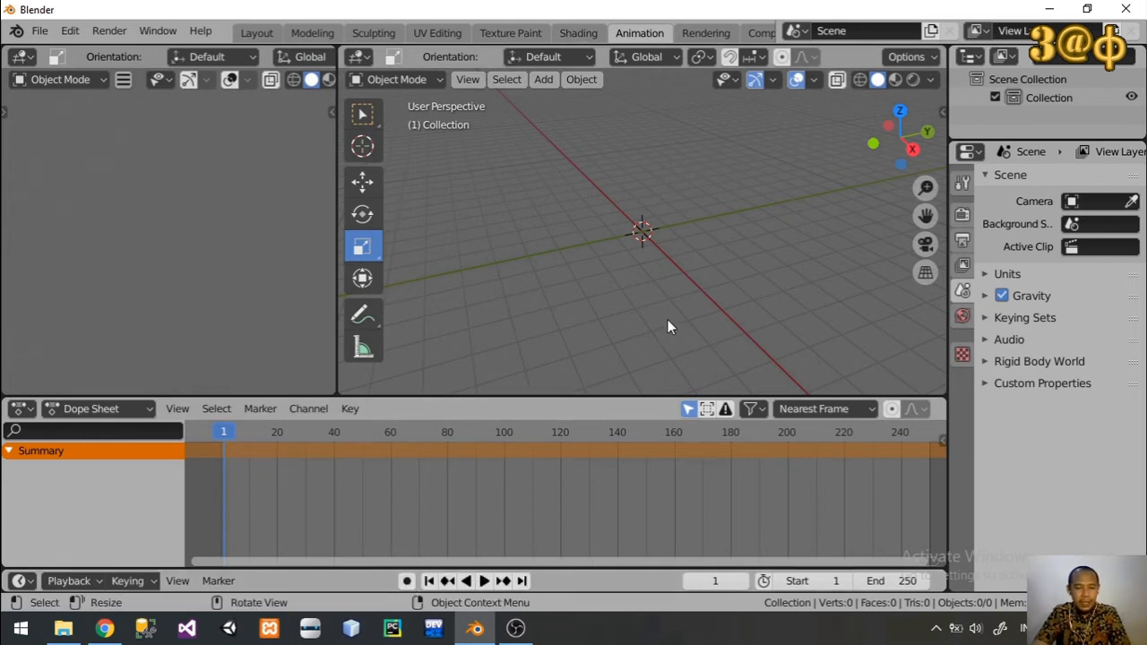
Step: Add a cube mesh at the origin of the empty scene
key("shift+a")
mouse_move(629, 288)
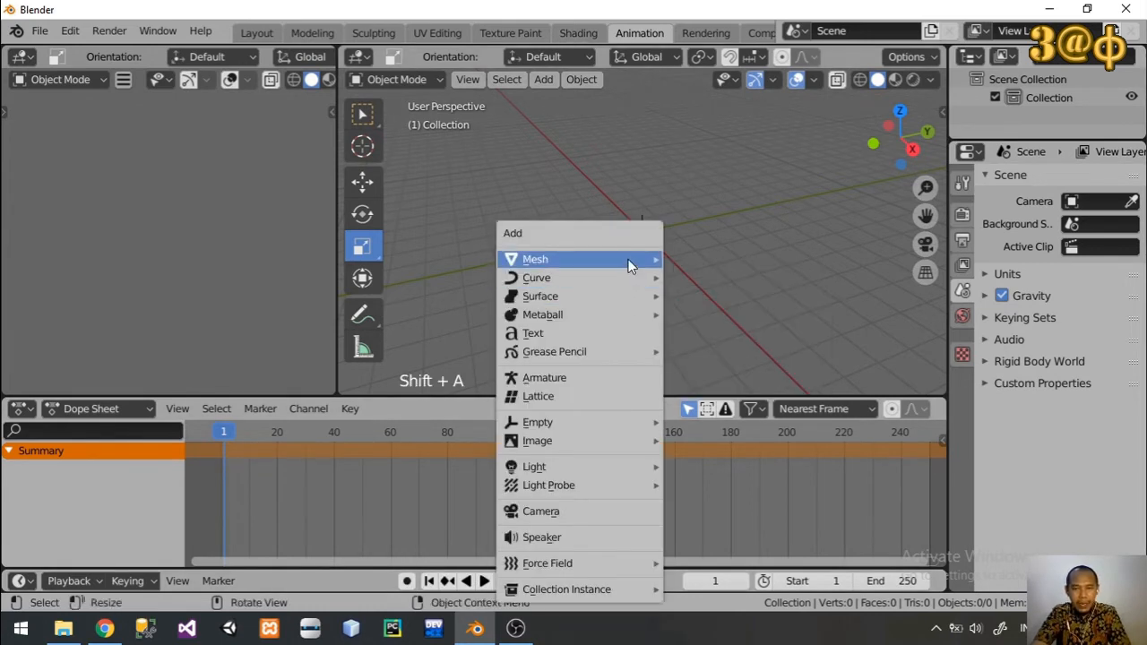
mouse_move(629, 258)
left_click(703, 277)
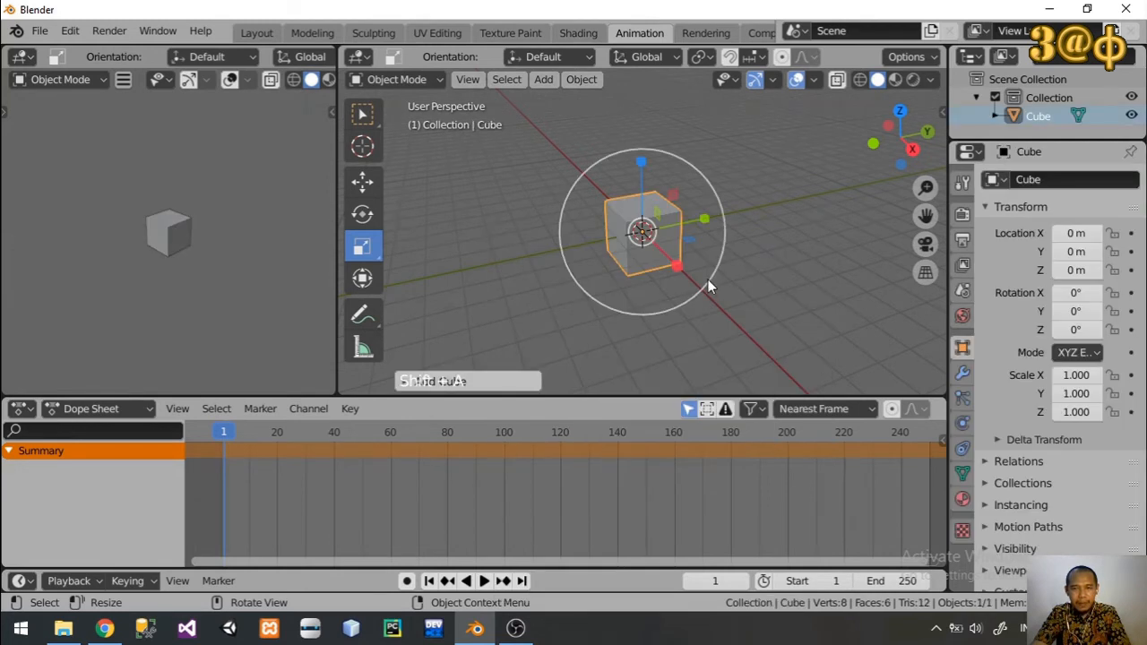
Step: Turn on auto keying and move the cube to about -0.145 m on X at frame 1
left_click(405, 582)
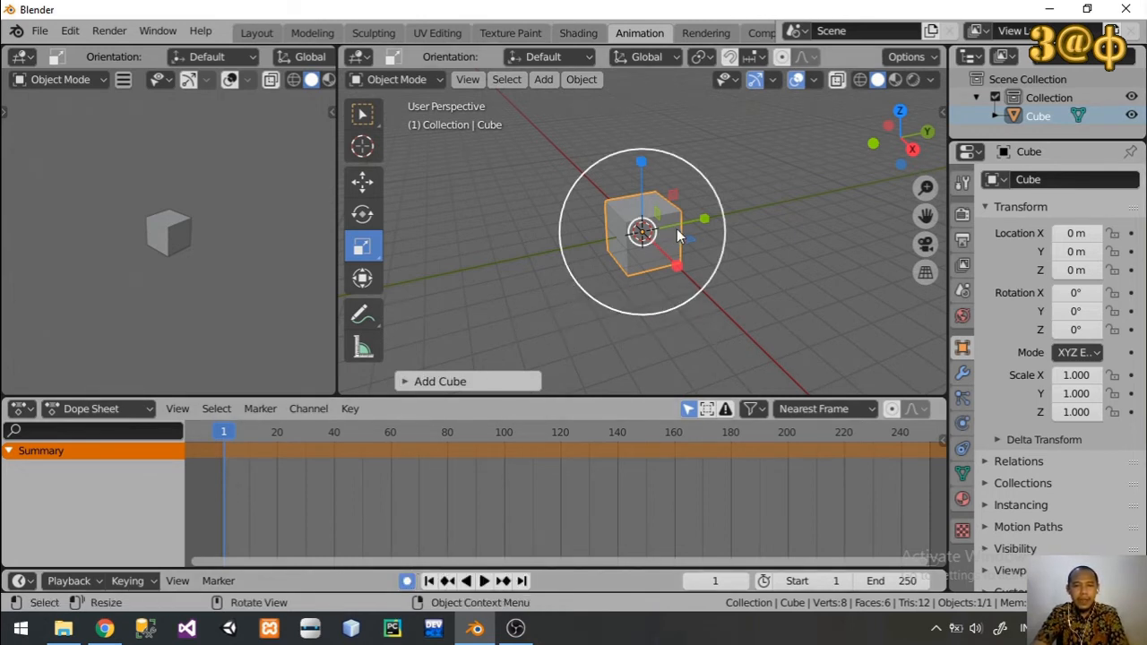
left_click(368, 184)
mouse_move(679, 265)
left_mouse_down()
mouse_move(690, 272)
mouse_move(679, 256)
left_mouse_up()
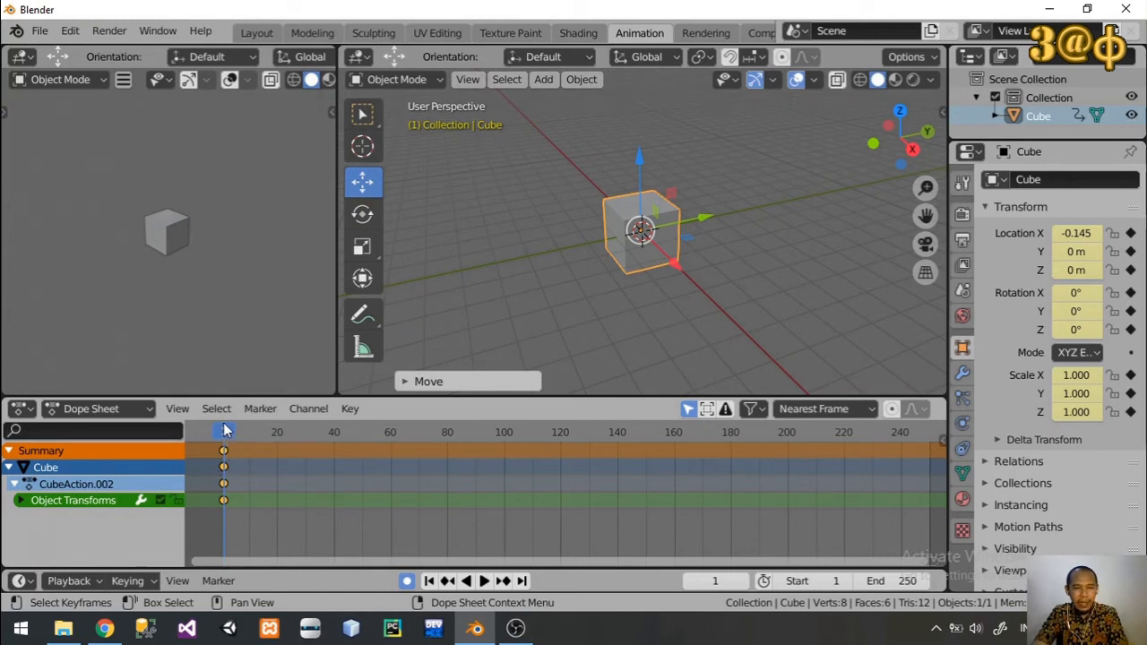
Step: At frame 20, move the cube to about 4.886 m on X and scale it uniformly to about 0.599
left_click_drag(224, 431, 278, 432)
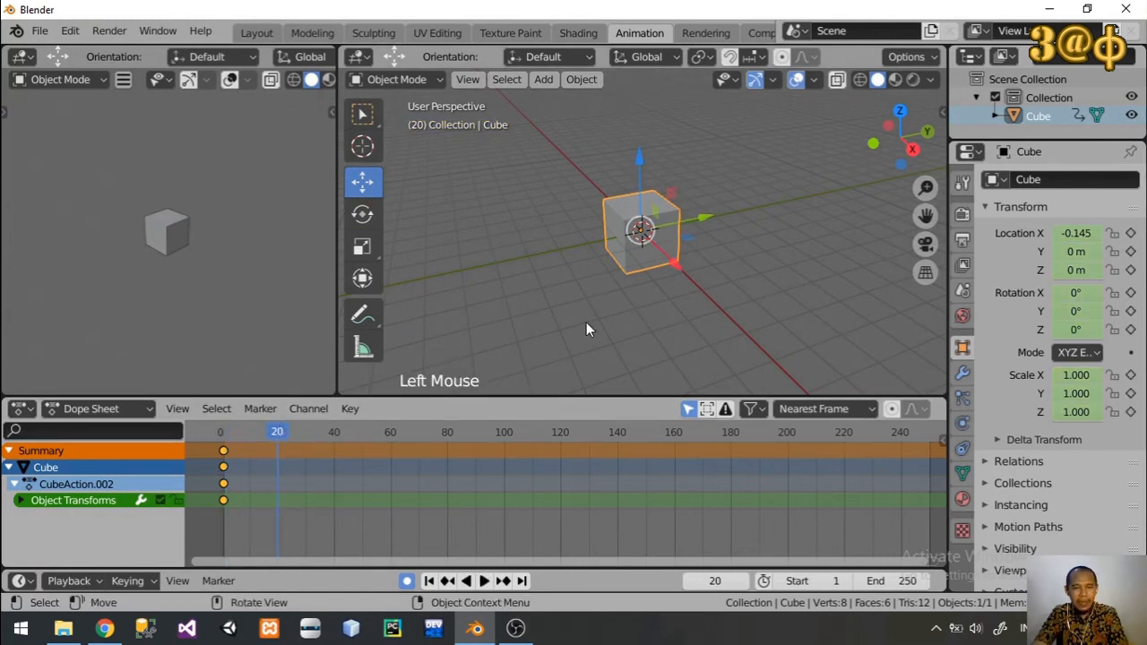
left_click_drag(667, 263, 751, 325)
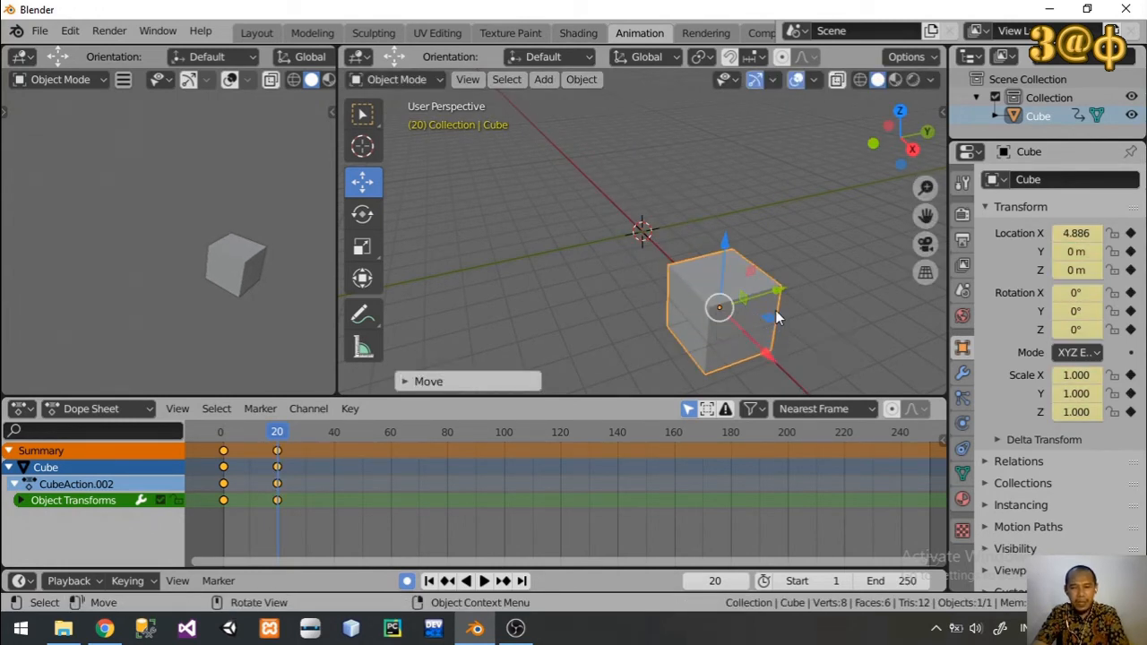
key("s")
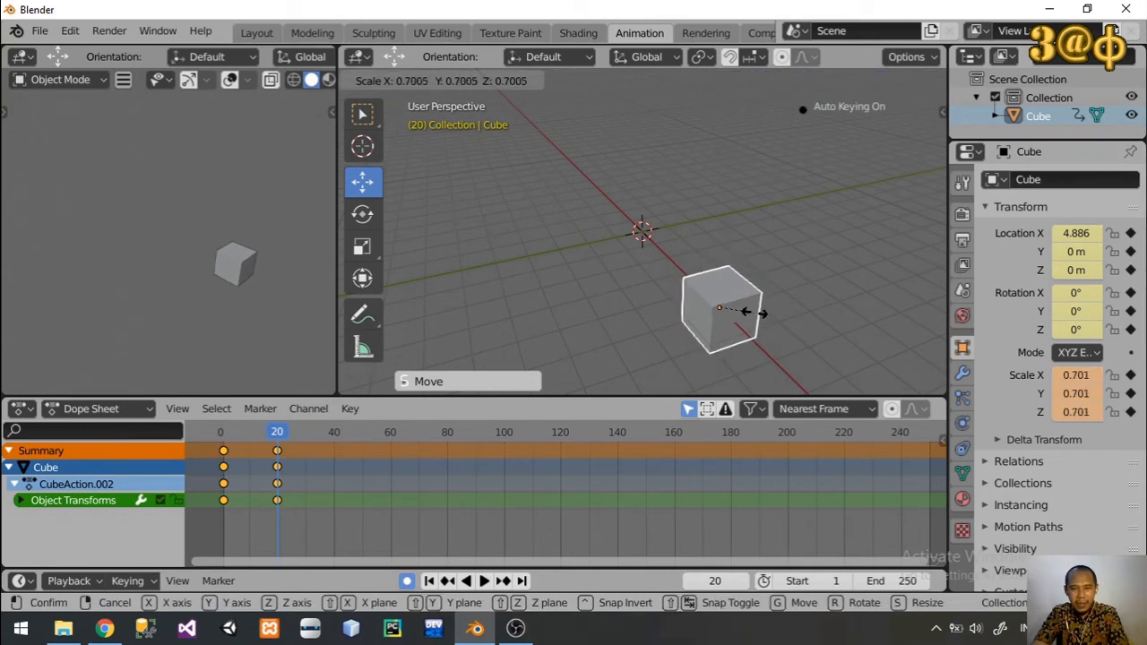
left_click(751, 313)
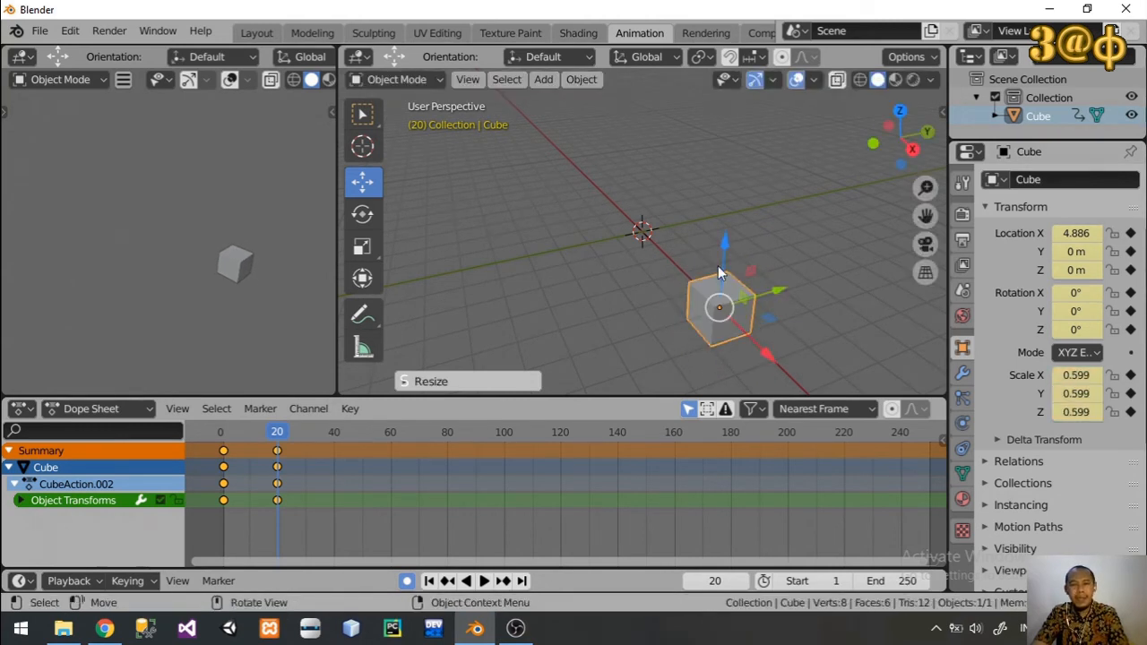
Step: Pose the cube at frame 40 with Z location about 2.46 m, X rotation about 49.9° and X scale about -1.194
left_click_drag(281, 432, 334, 433)
left_click_drag(722, 253, 659, 226)
left_click(362, 215)
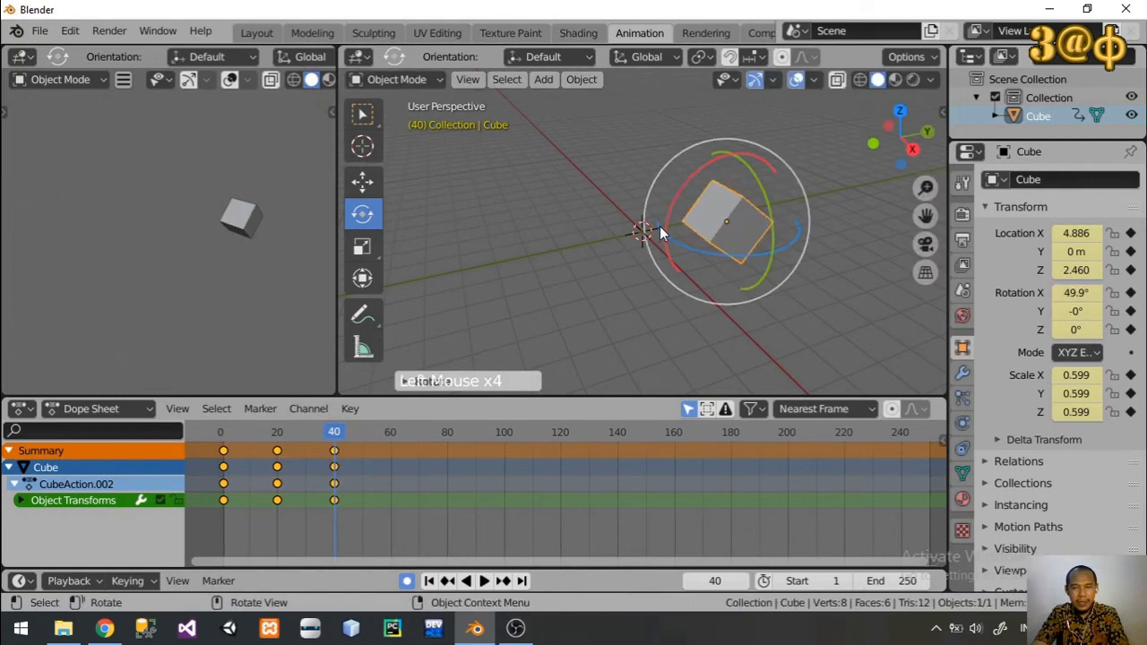
left_click(362, 248)
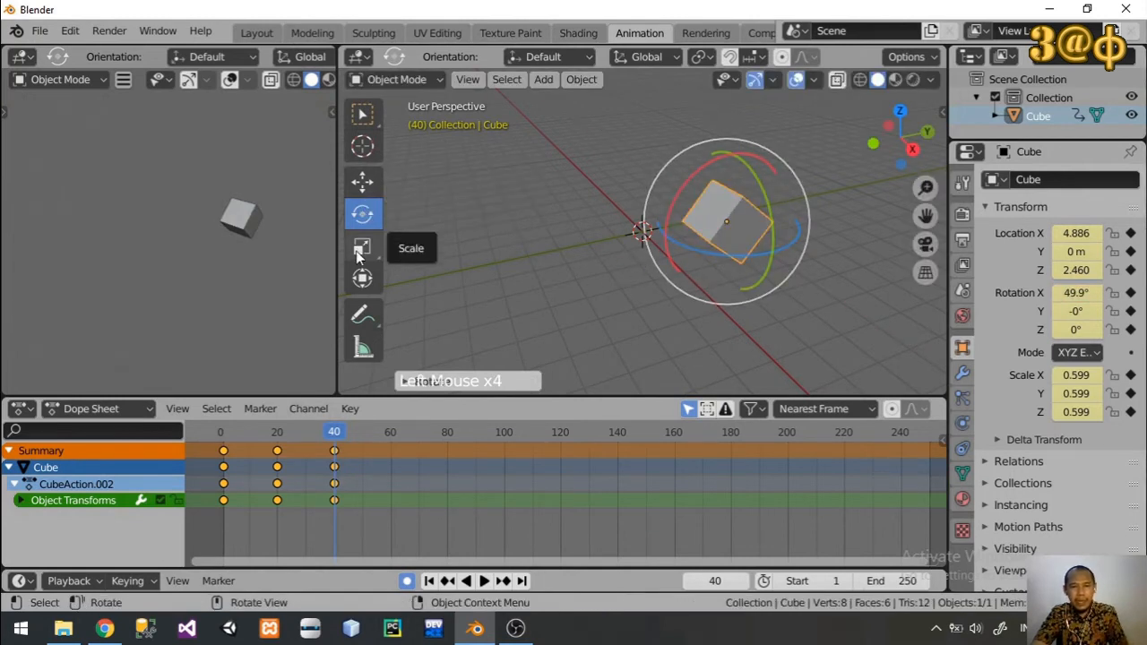
left_click_drag(755, 237, 726, 243)
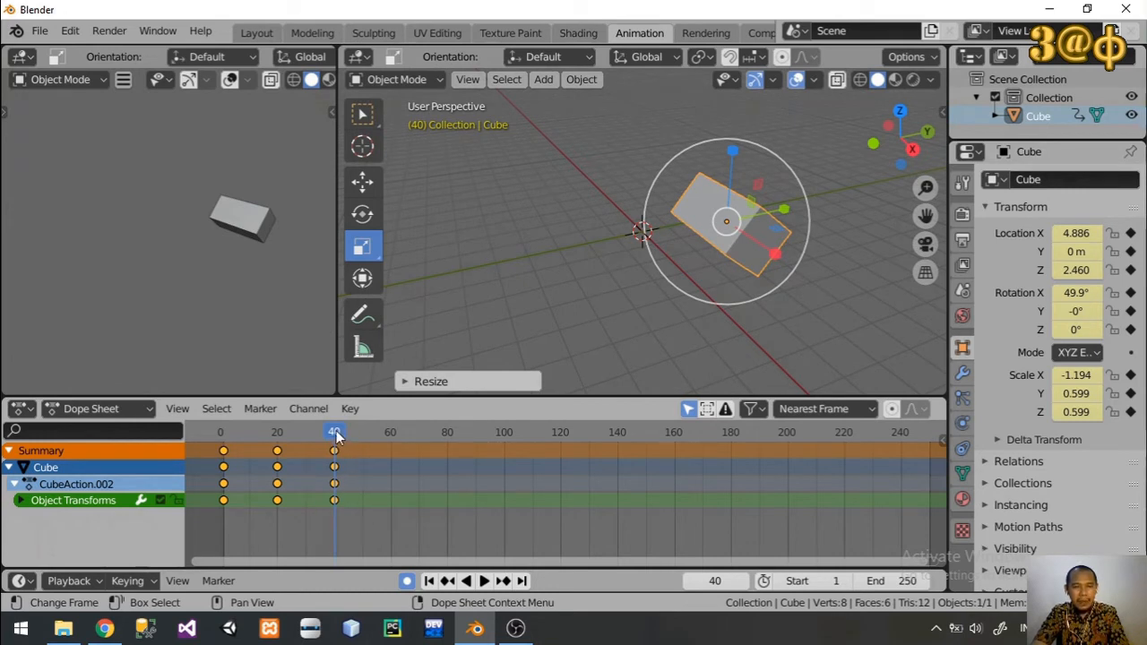
Step: Play and scrub the animation from the start to review the automatically keyed motion
left_click_drag(336, 434, 223, 434)
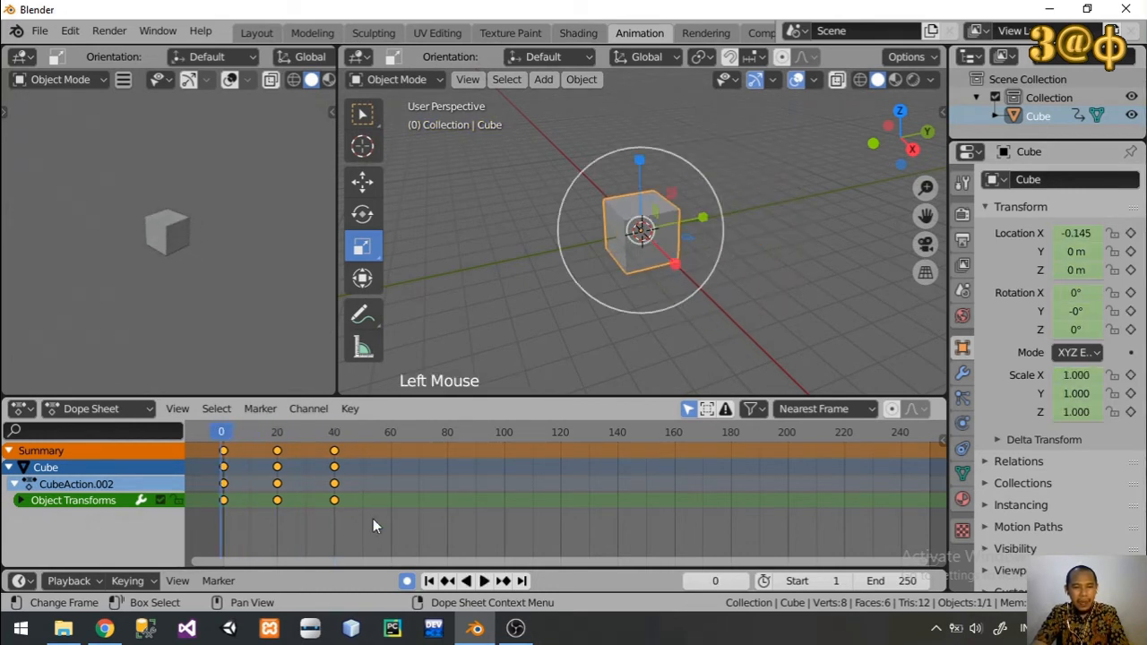
left_click(482, 580)
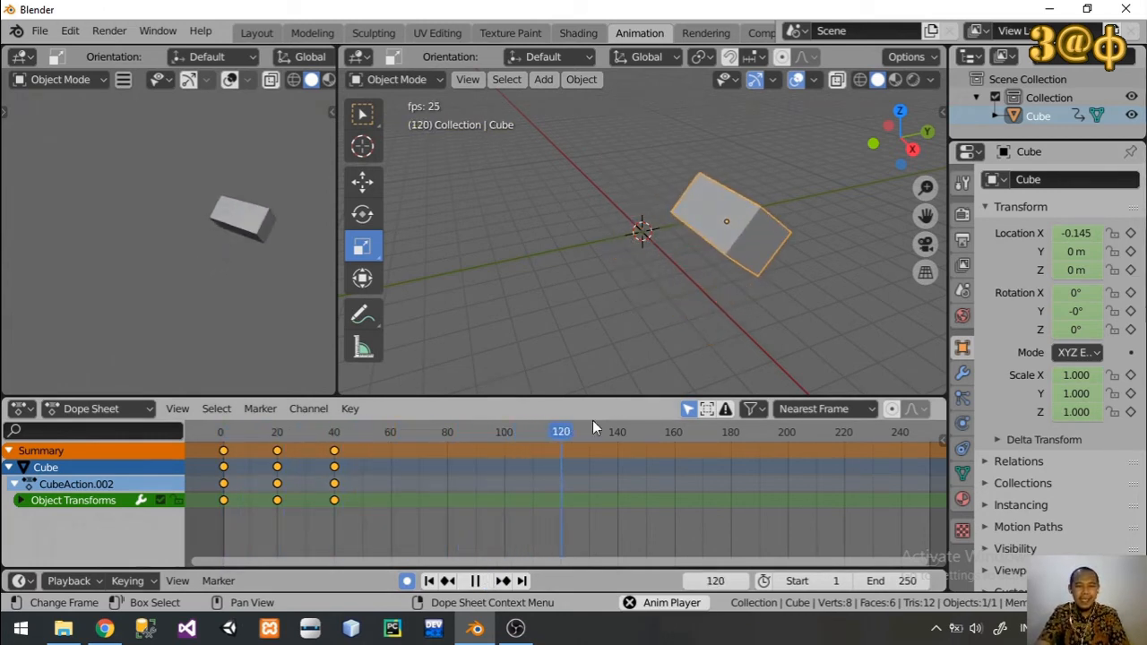
left_click_drag(586, 432, 264, 436)
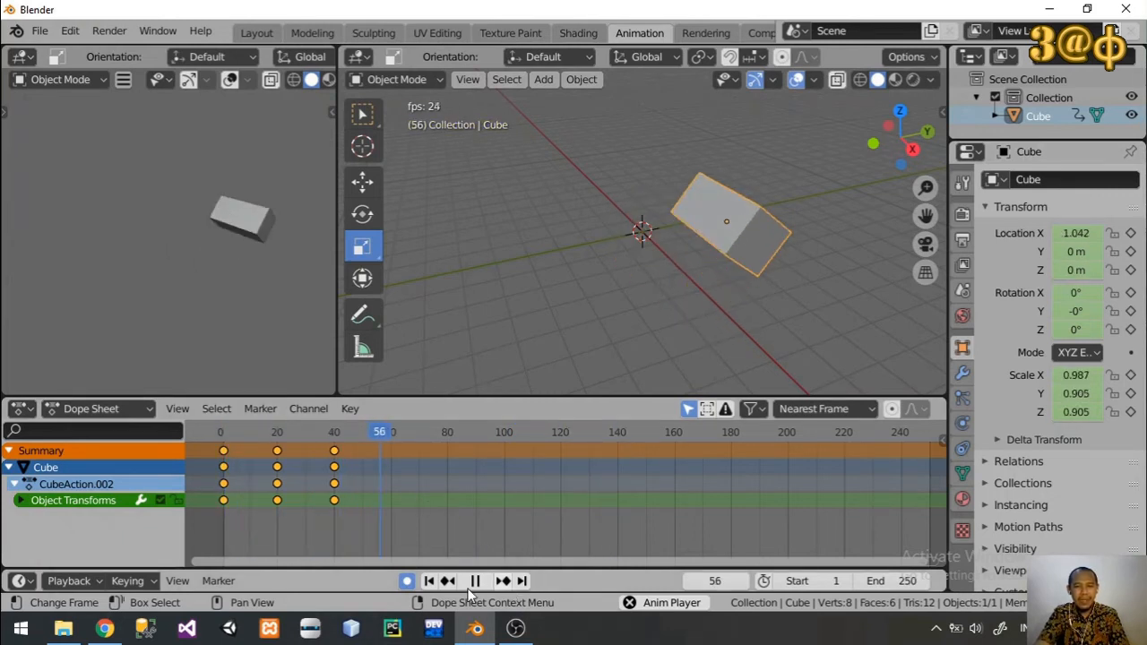
Step: Turn off auto keying and, with playback stopped, delete the animated cube
left_click(408, 581)
left_click(475, 581)
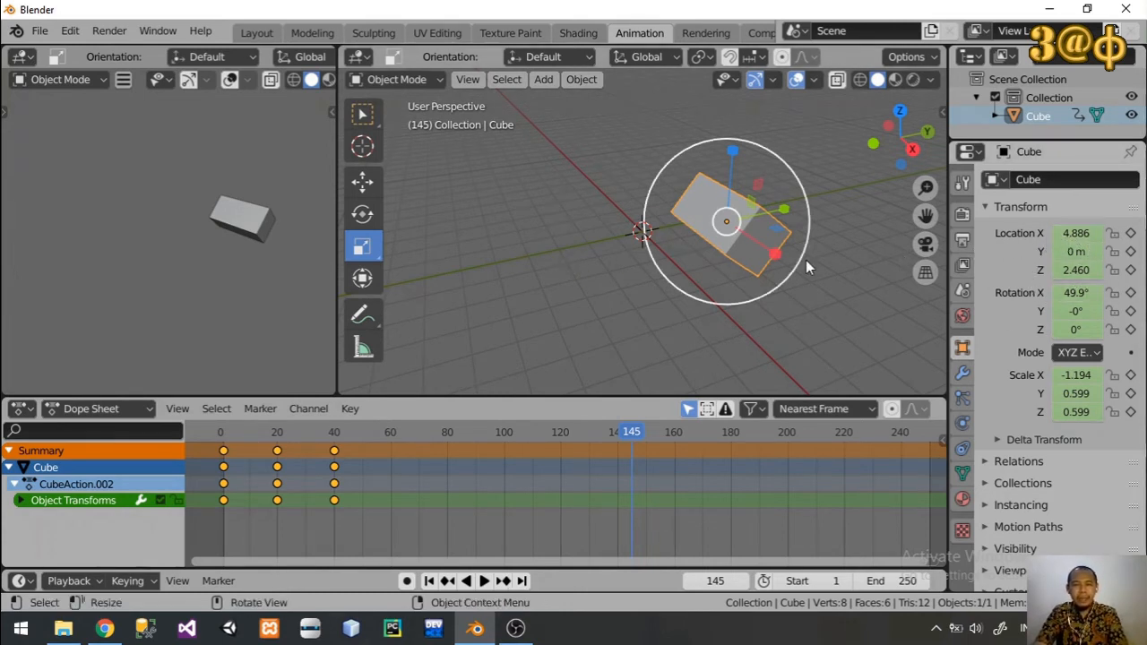
key("x")
left_click(743, 243)
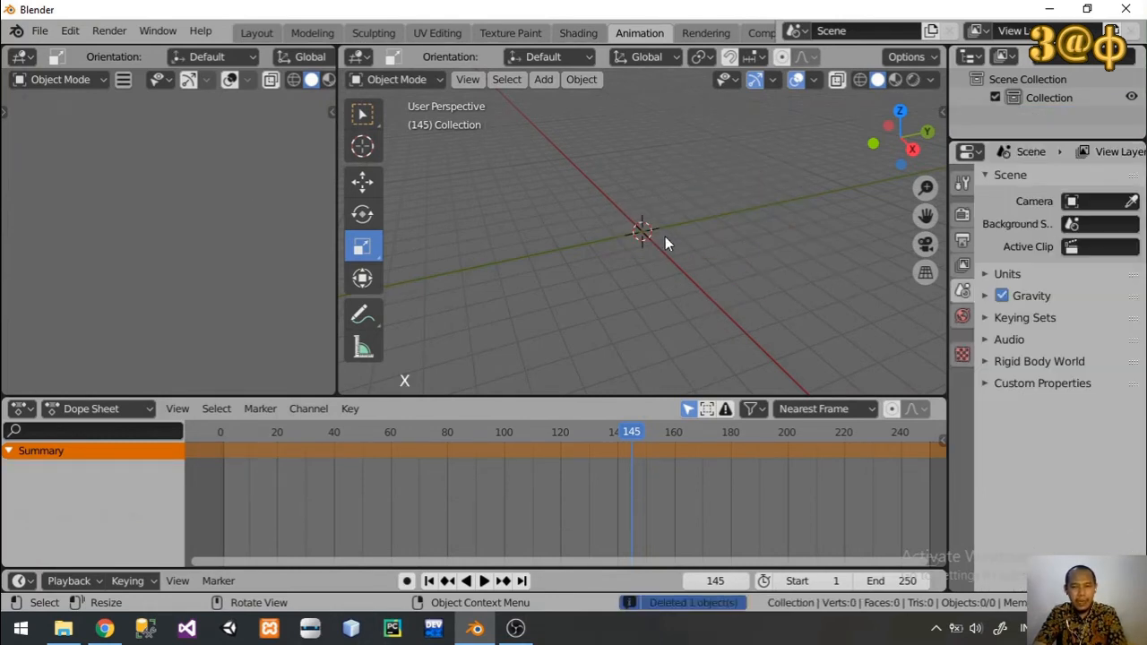
Step: Add a new cube mesh to the emptied scene
key("shift+a")
mouse_move(656, 236)
left_click(727, 250)
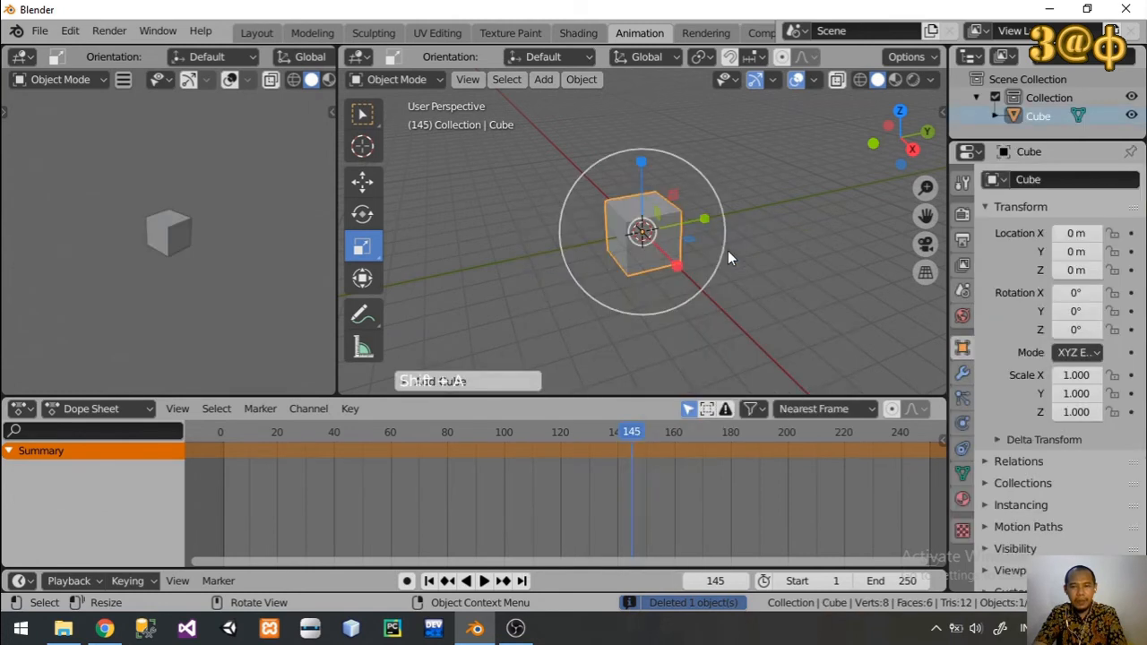
Step: Return to frame 1 and insert a location, rotation and scale keyframe for the new cube
left_click(363, 179)
left_click(225, 438)
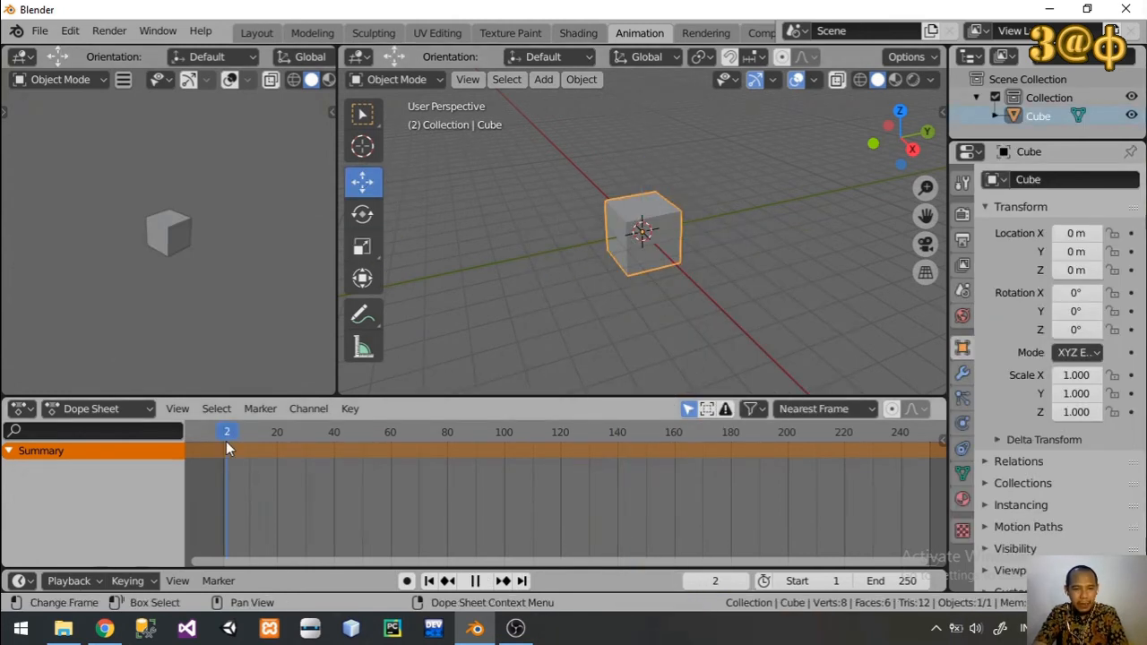
key("space")
key("space")
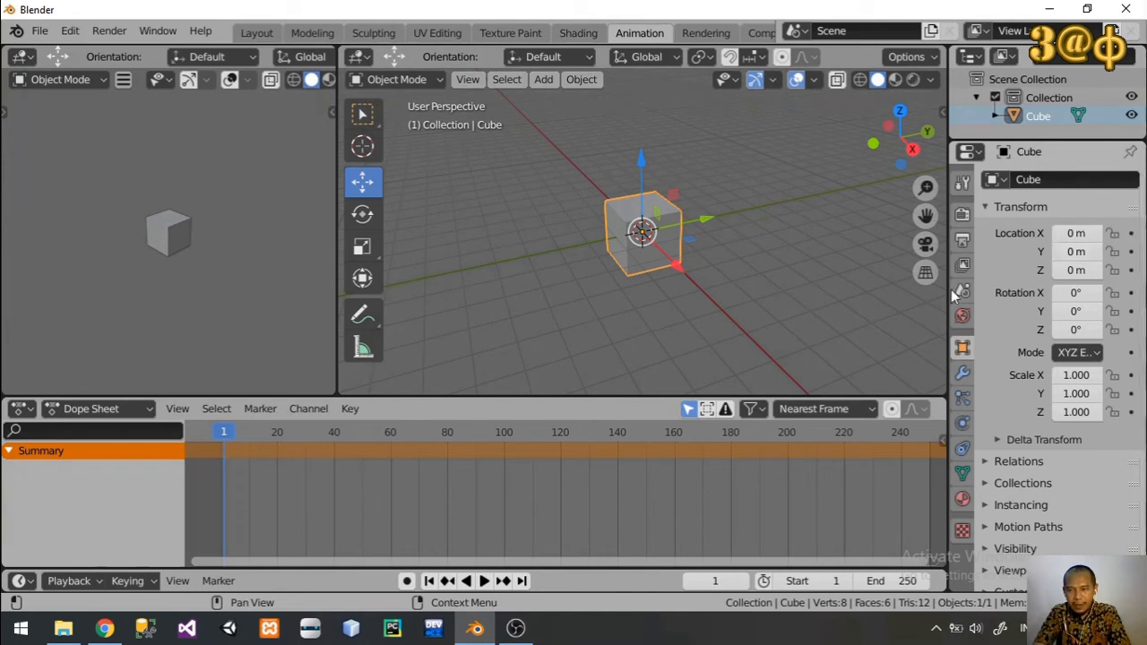
key("i")
left_click(751, 284)
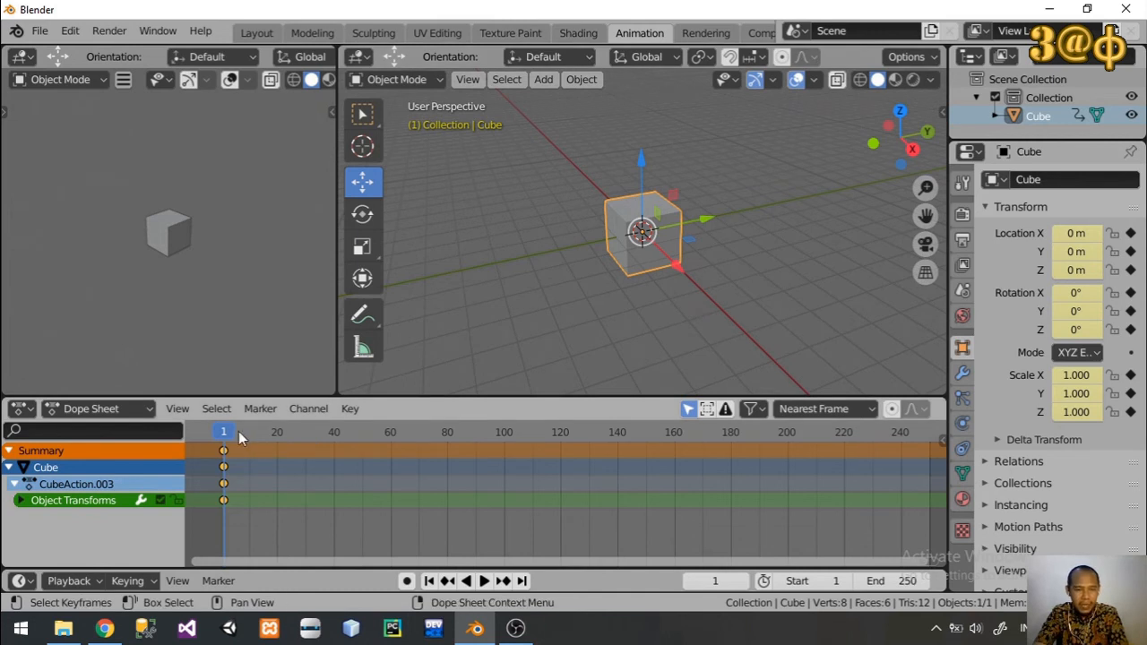
Step: At frame 20, set the cube's X location to 5 m and keyframe that value
left_click_drag(223, 433, 277, 432)
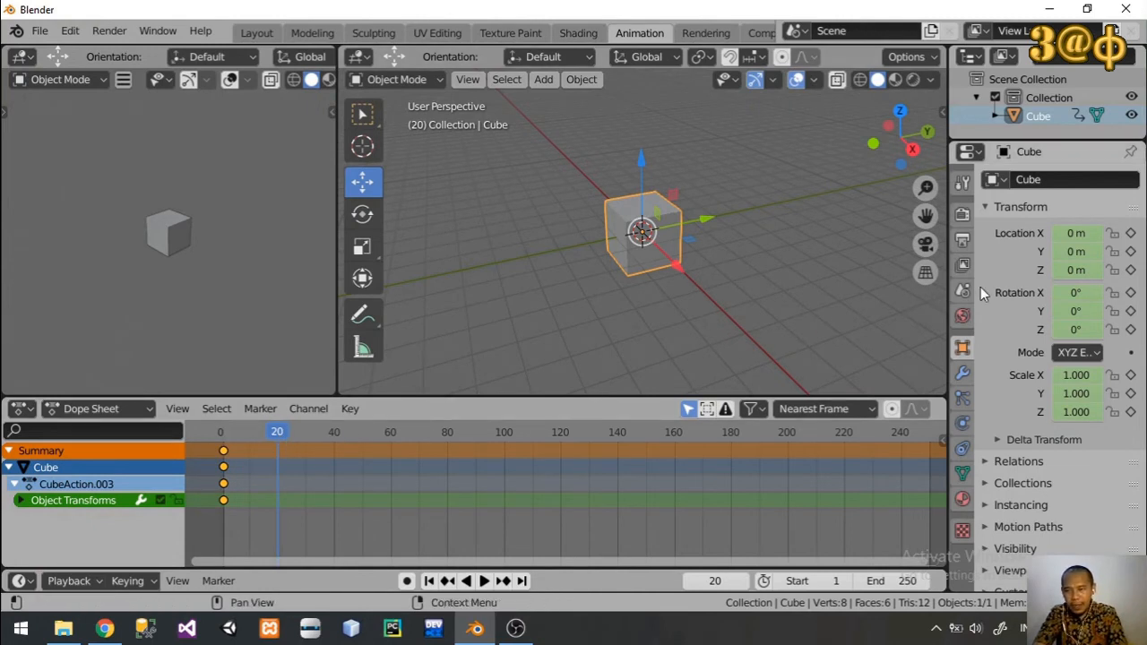
left_click(1075, 233)
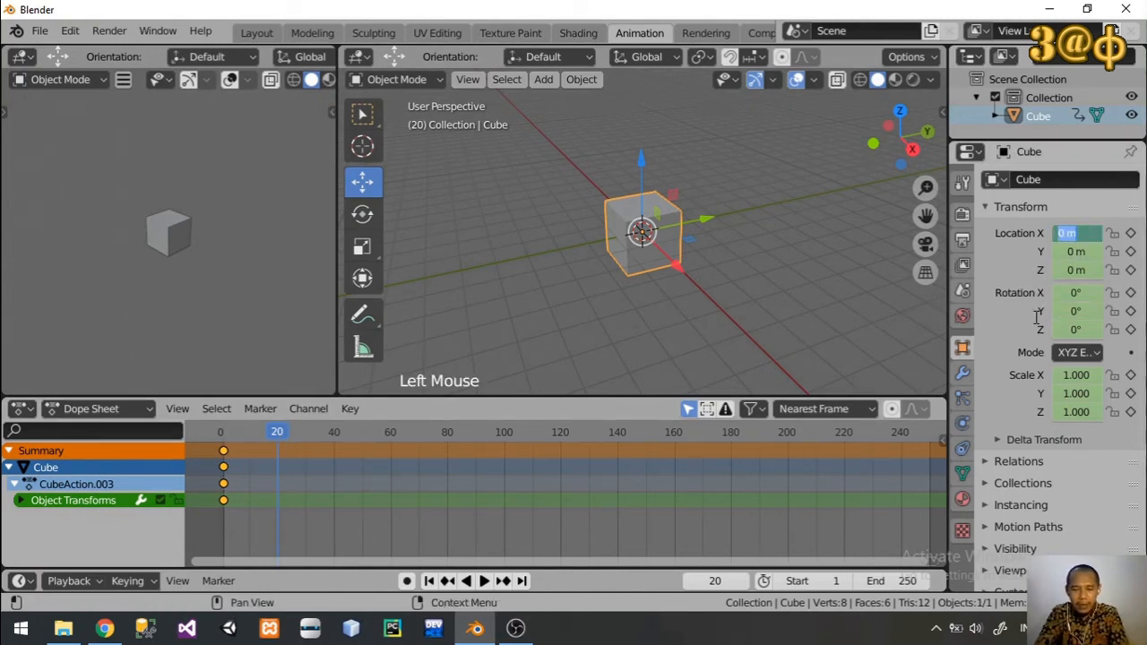
type("5")
key("Return")
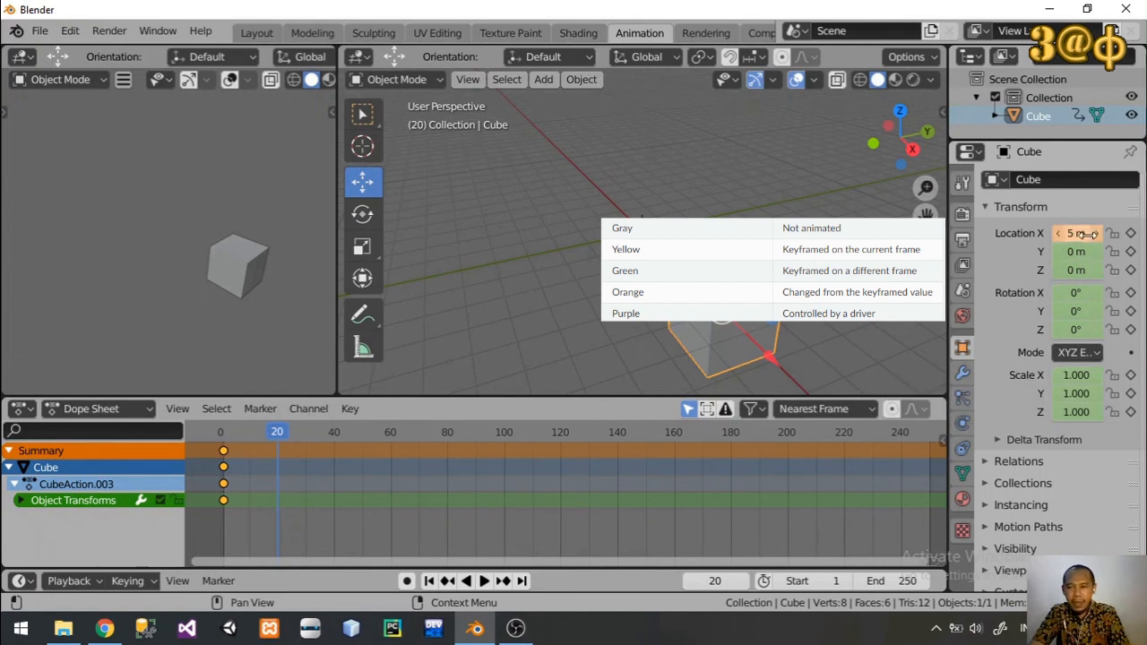
left_click(1130, 233)
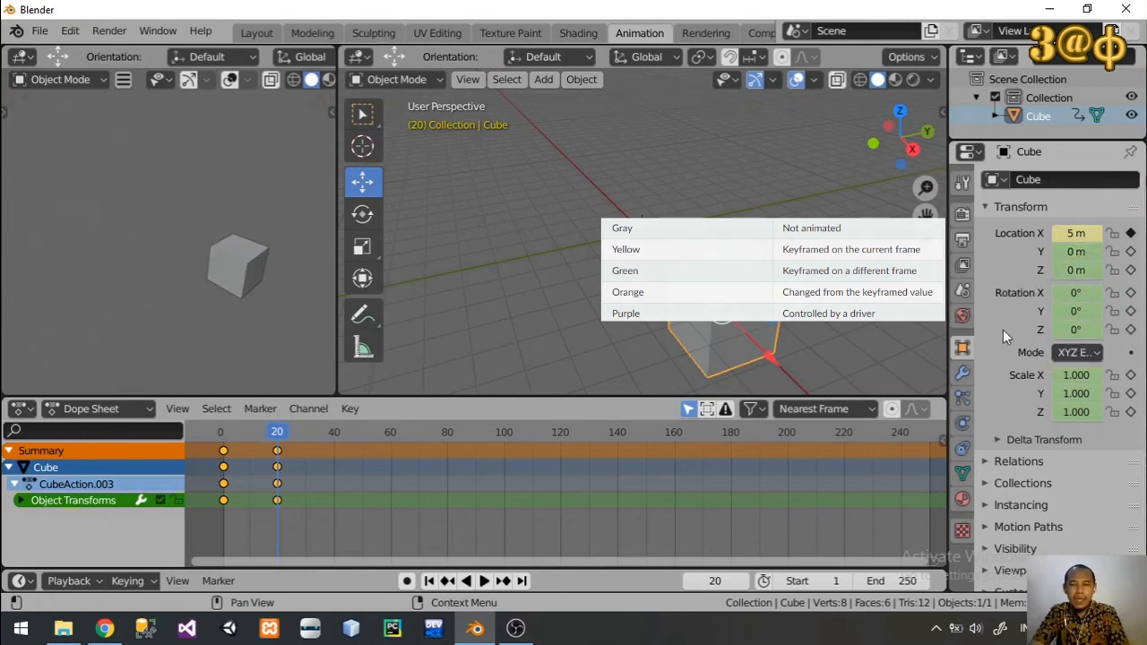
Step: At frame 40, set the cube's Z location to 2 m and keyframe that value
left_click(335, 433)
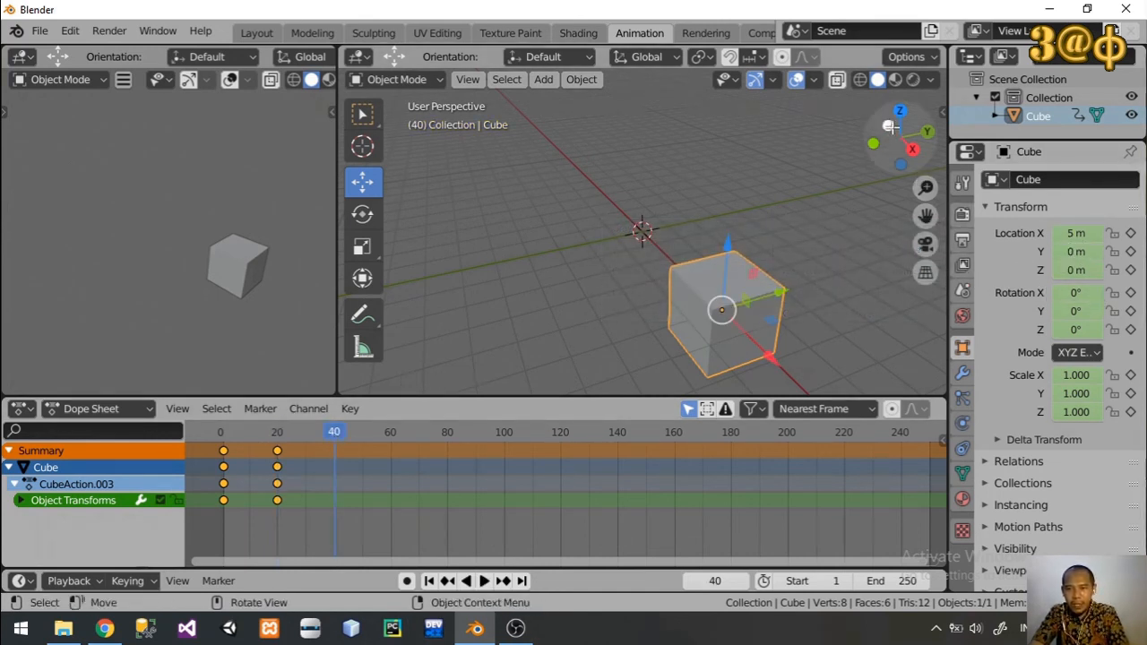
left_click(1077, 270)
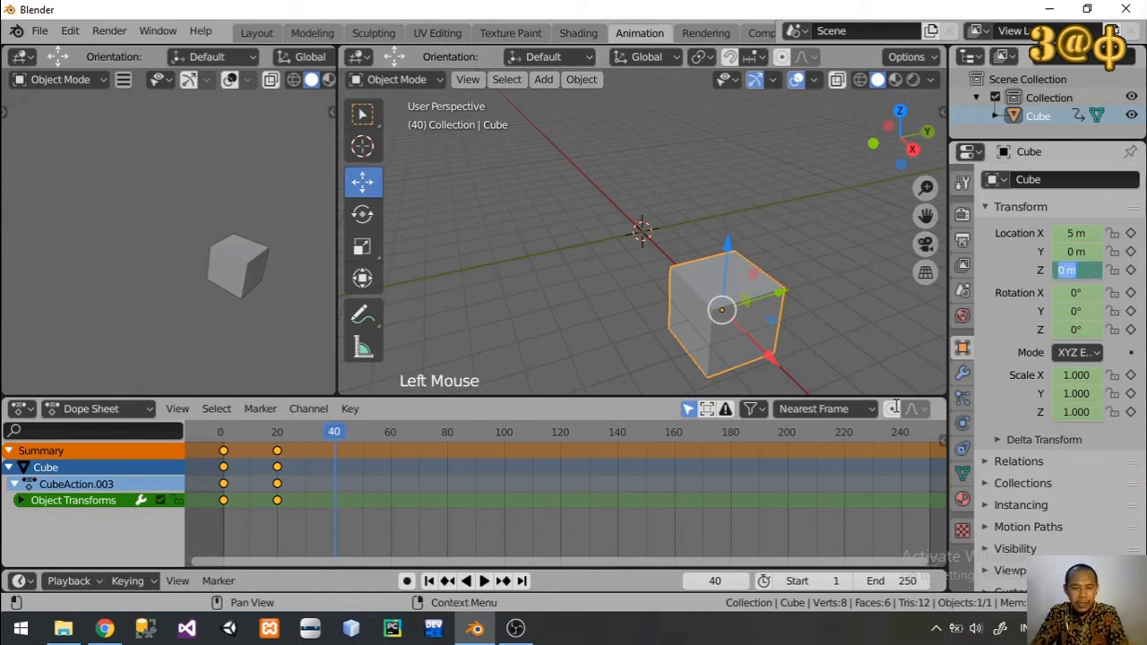
type("2")
key("Return")
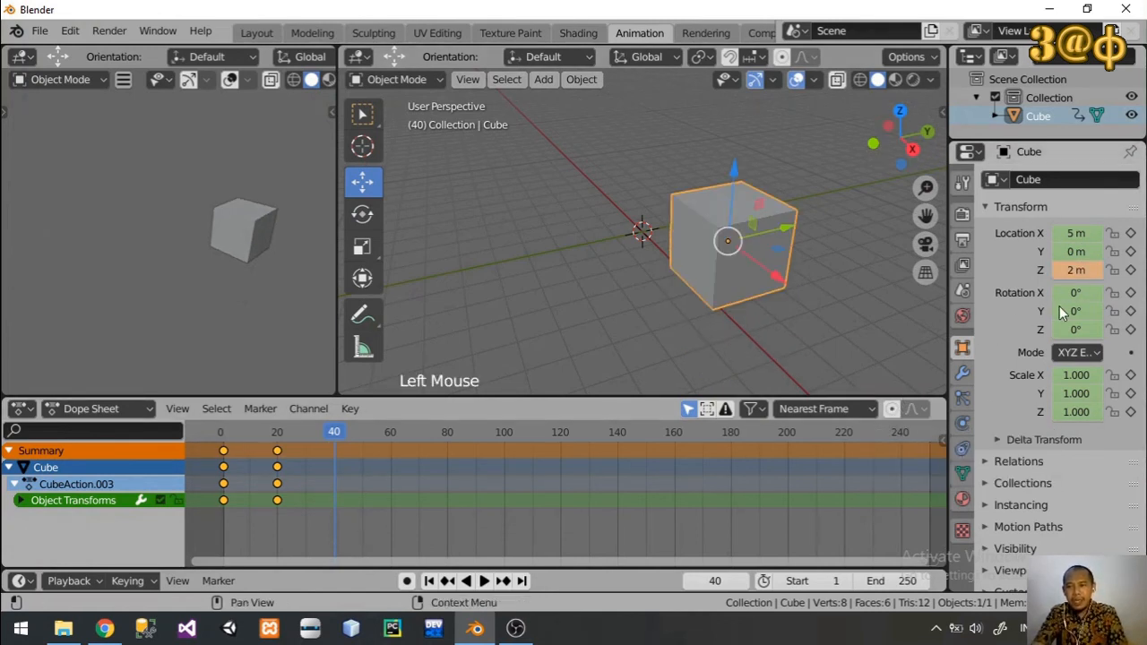
left_click(1130, 269)
left_click(1130, 270)
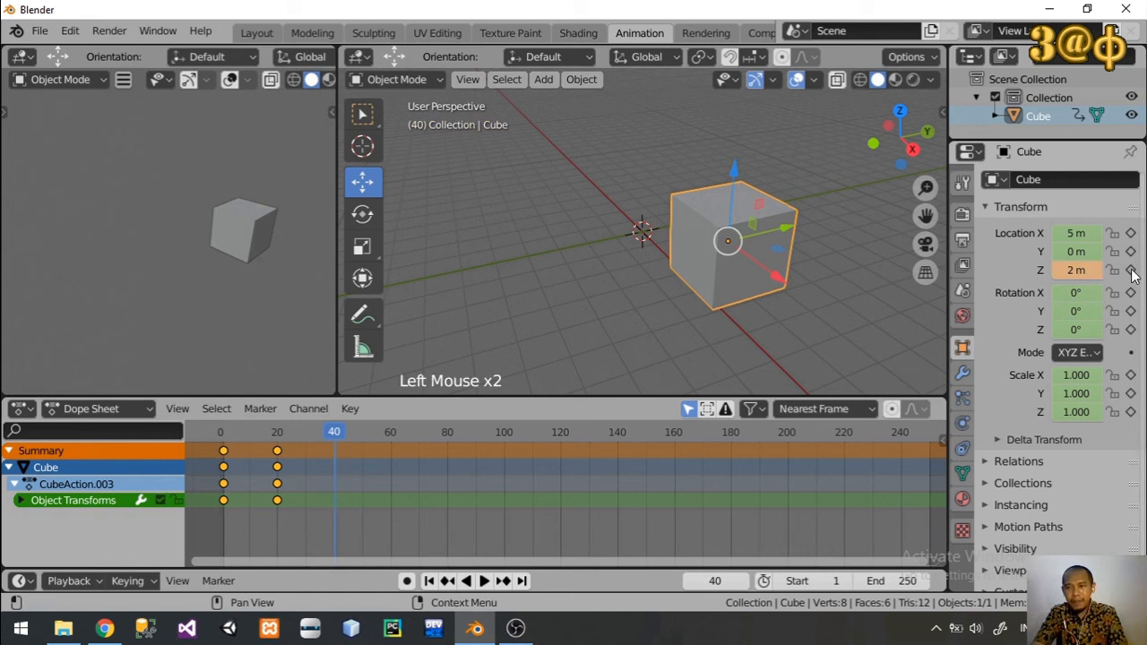
left_click(1130, 270)
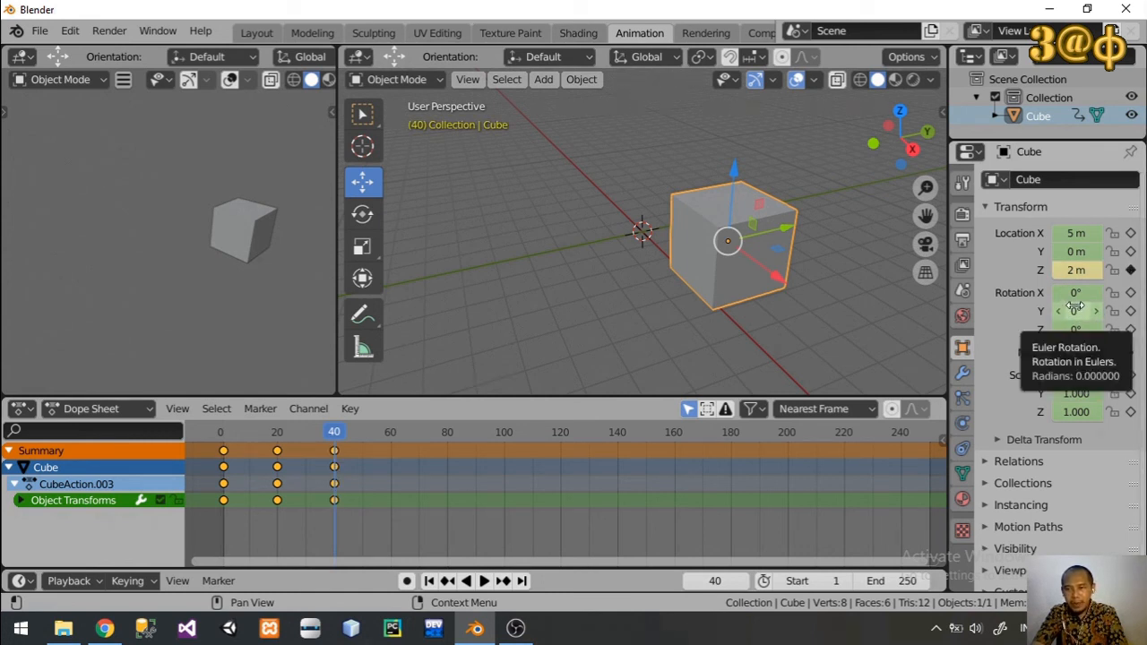
Step: Set the cube's Y rotation to 30° at frame 40 and keyframe it
left_click(1075, 311)
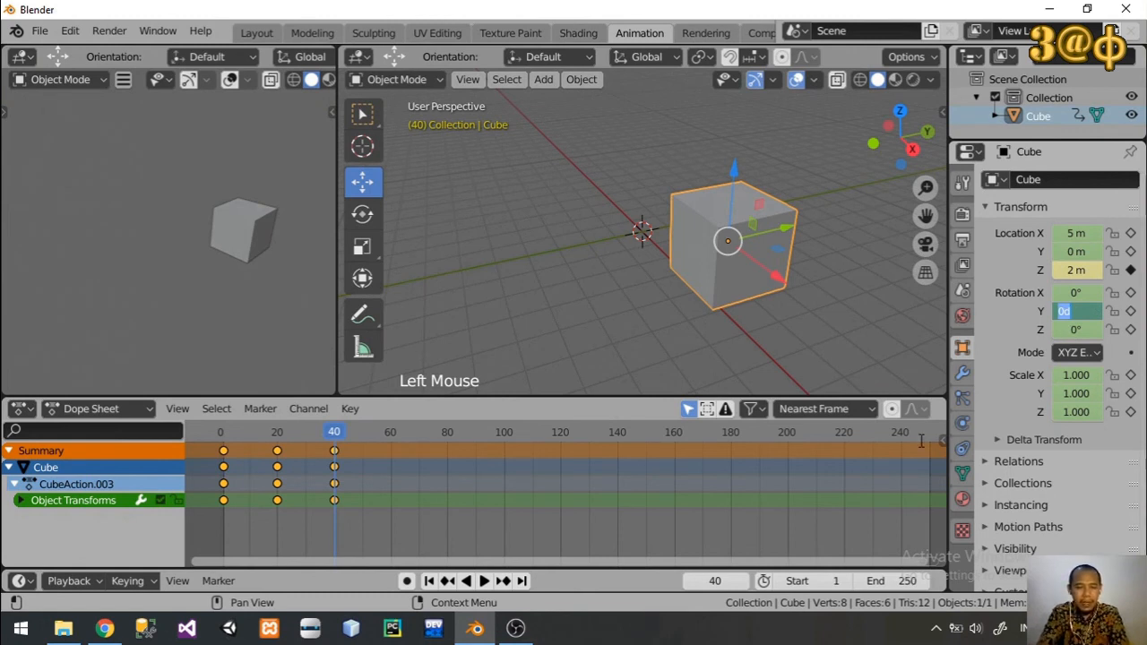
type("30")
key("Return")
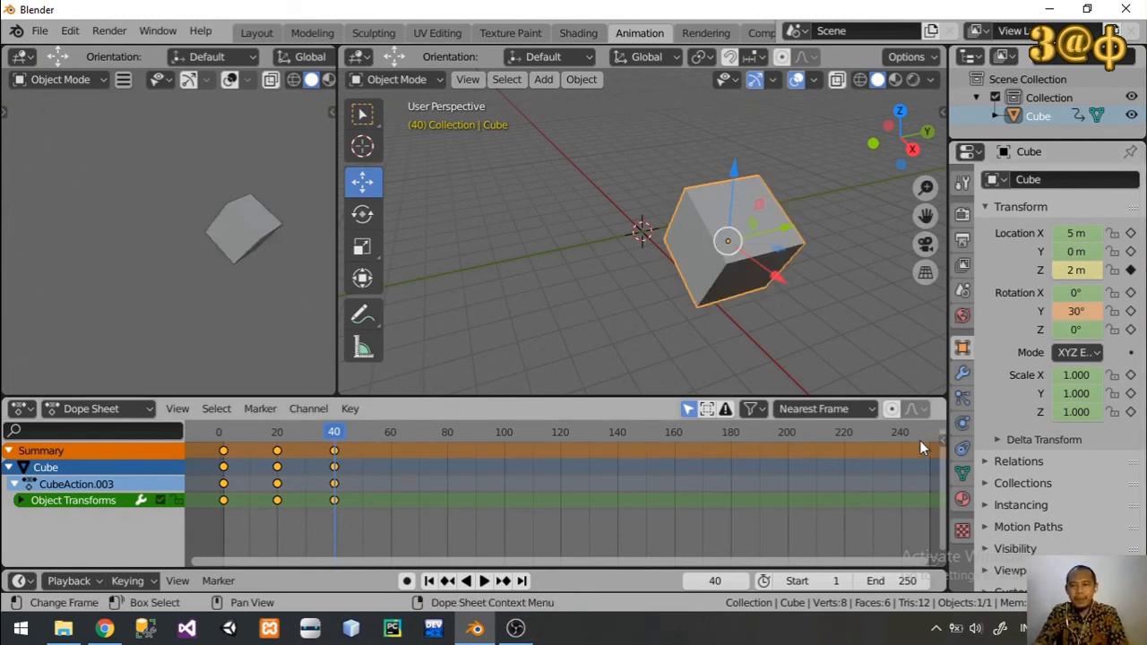
left_click(1130, 312)
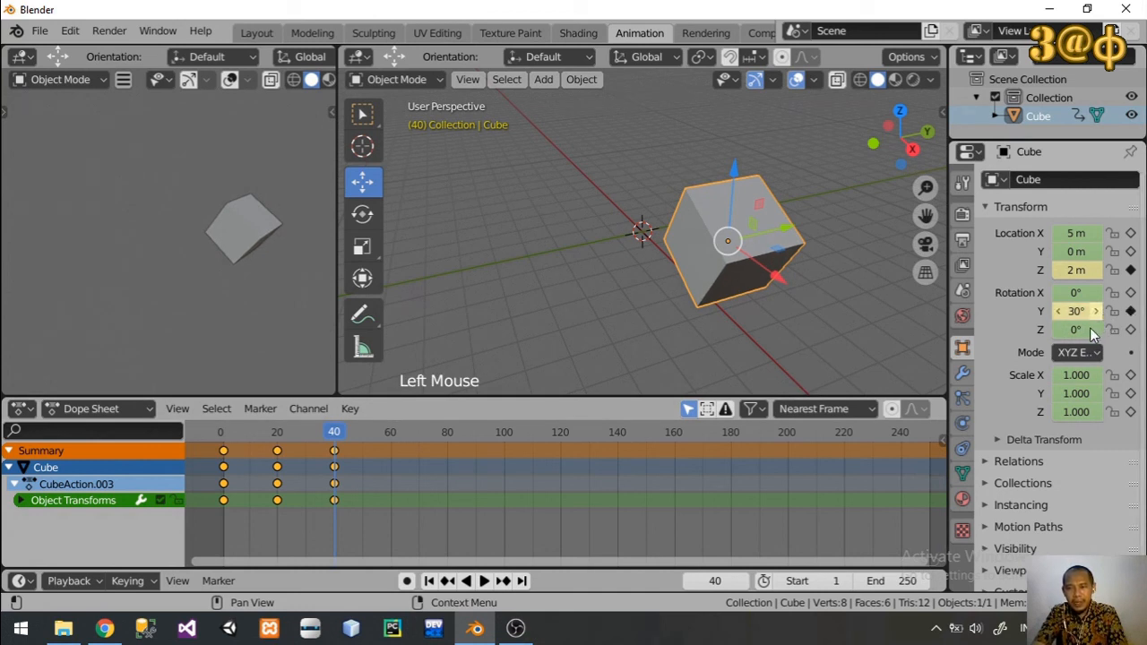
Step: Set the cube's Z scale to 2 at frame 40 and keyframe it
left_click(1073, 411)
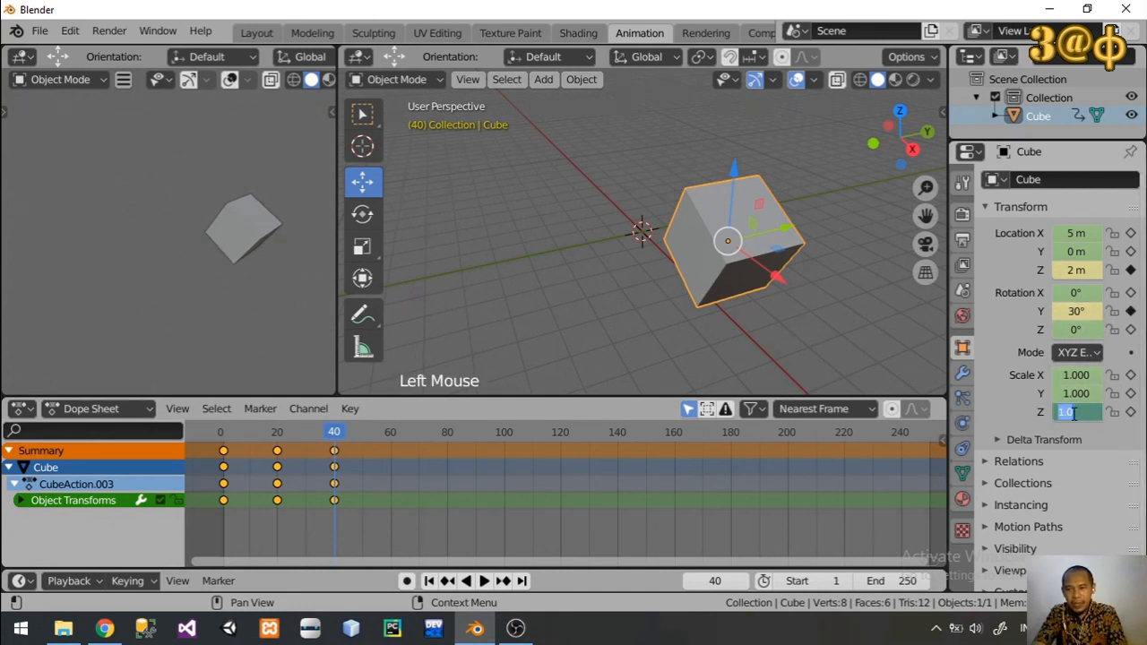
type("2")
key("Return")
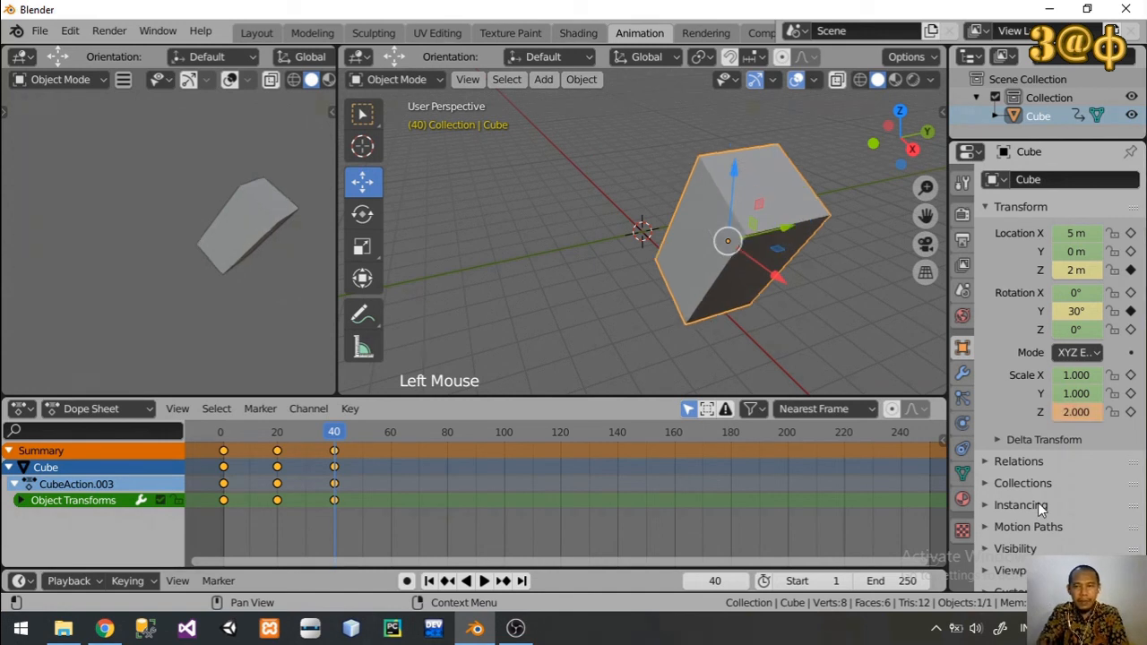
left_click(1130, 412)
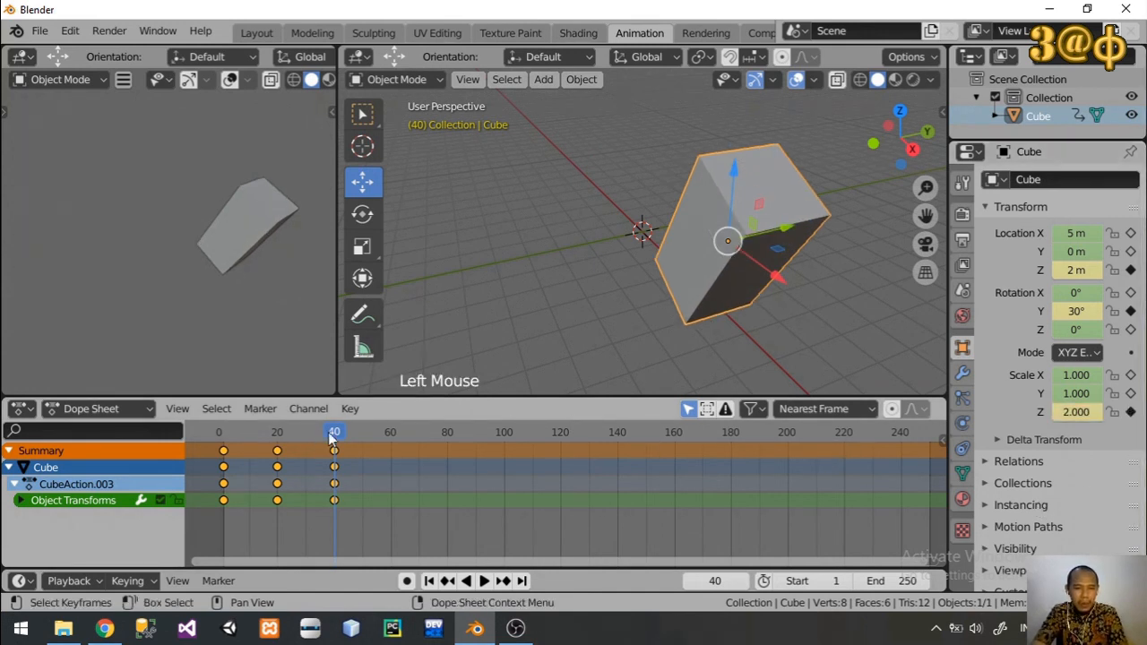
Step: Play and scrub the animation from the start to review the individually keyframed properties, ending with playback stopped
left_click_drag(333, 434, 221, 432)
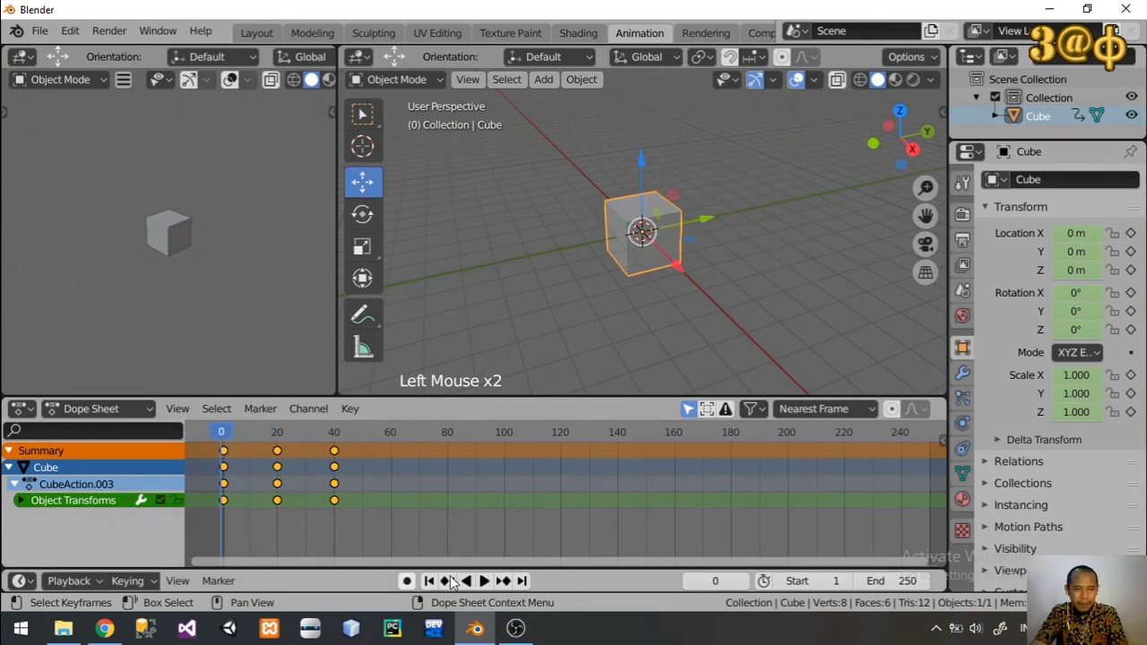
left_click(484, 580)
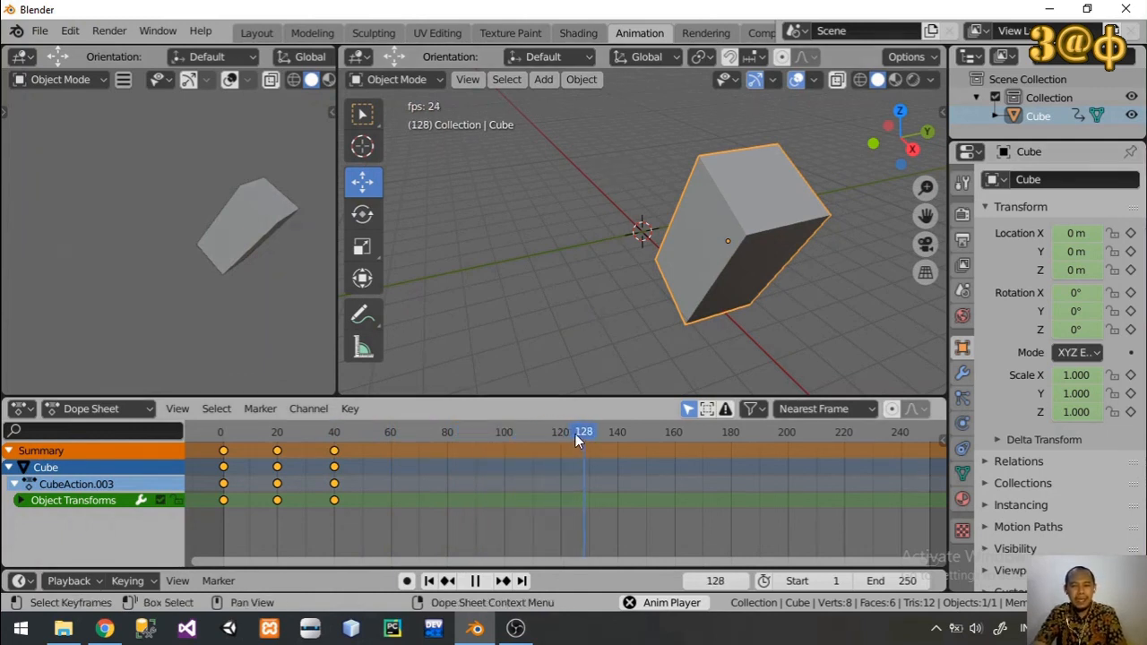
left_click_drag(575, 434, 226, 444)
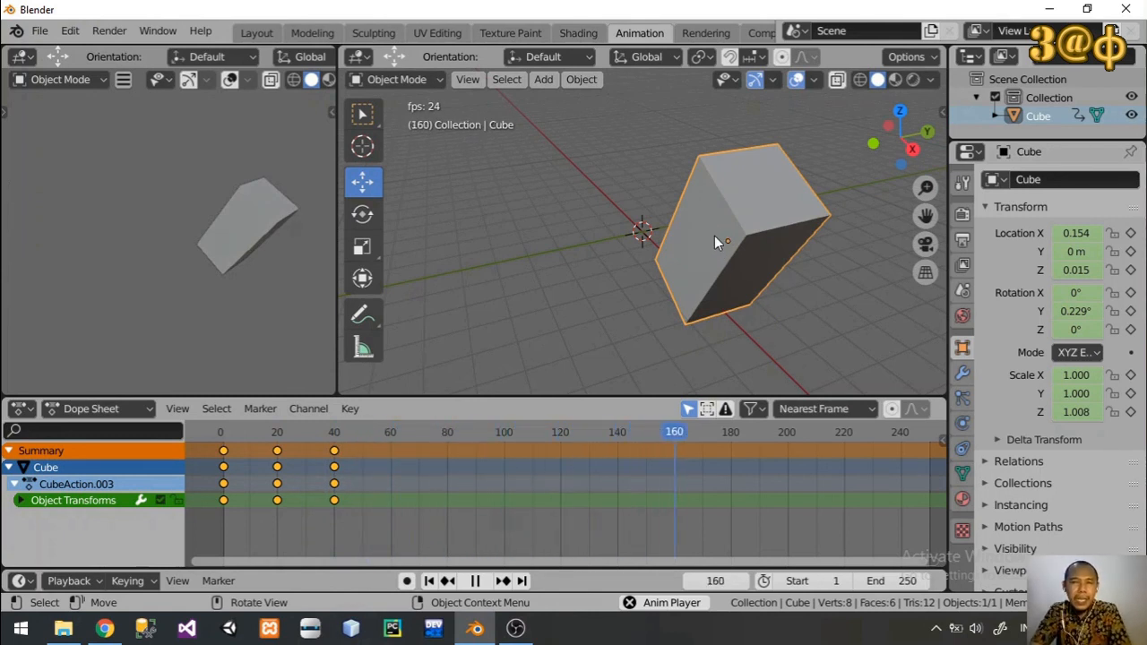
left_click(475, 580)
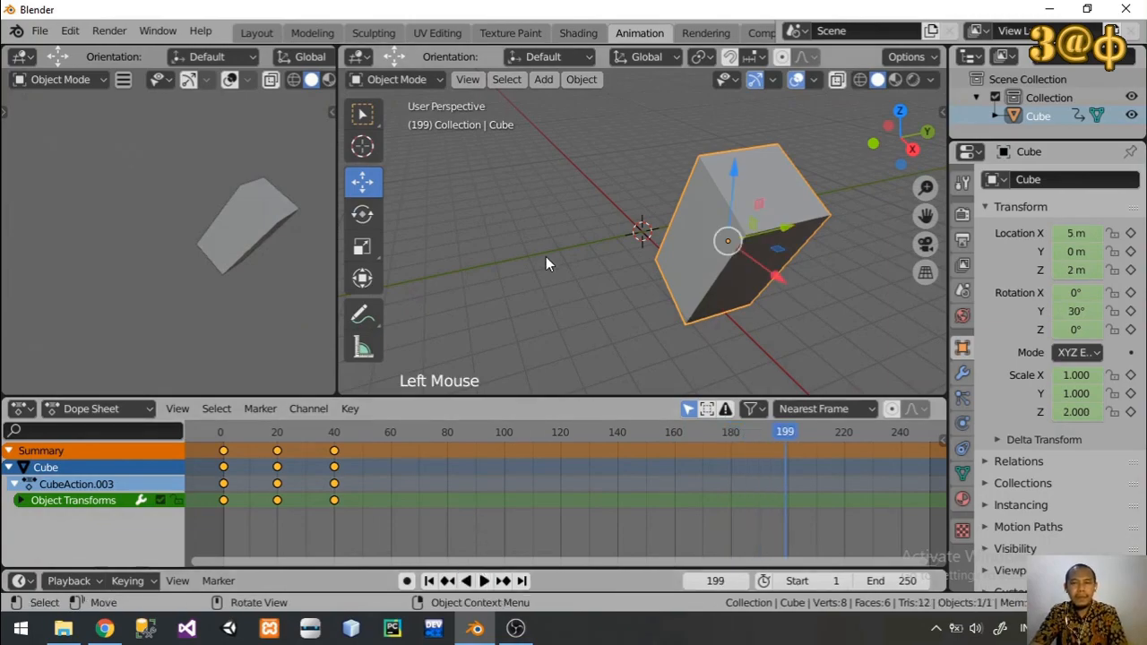